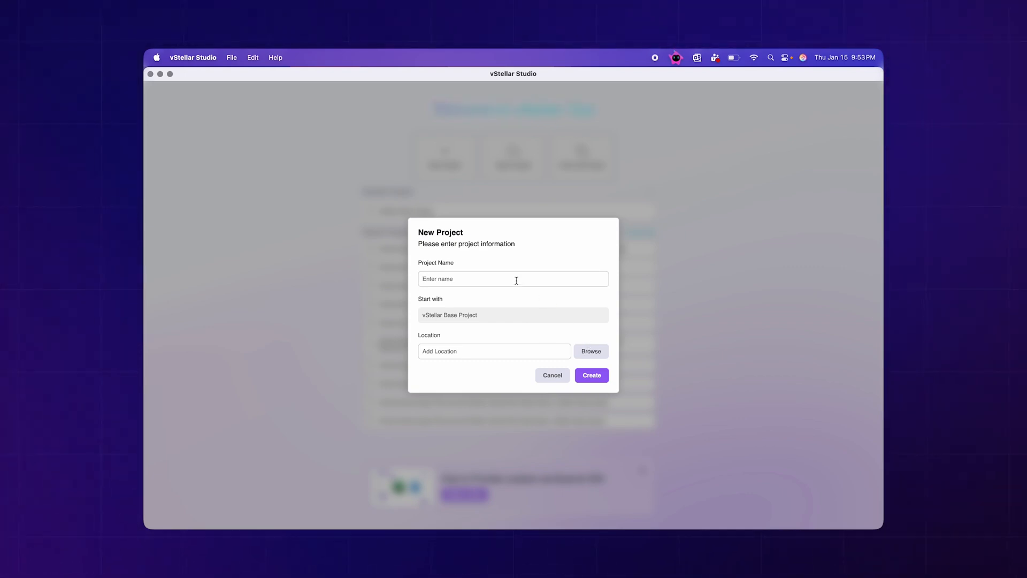
# Step: Create a project named WebAutomation from the vStellar Base Project in the Desktop folder "Sample project"
pyautogui.write('WebAutomation')
pyautogui.click(592, 352)
pyautogui.click(682, 332)
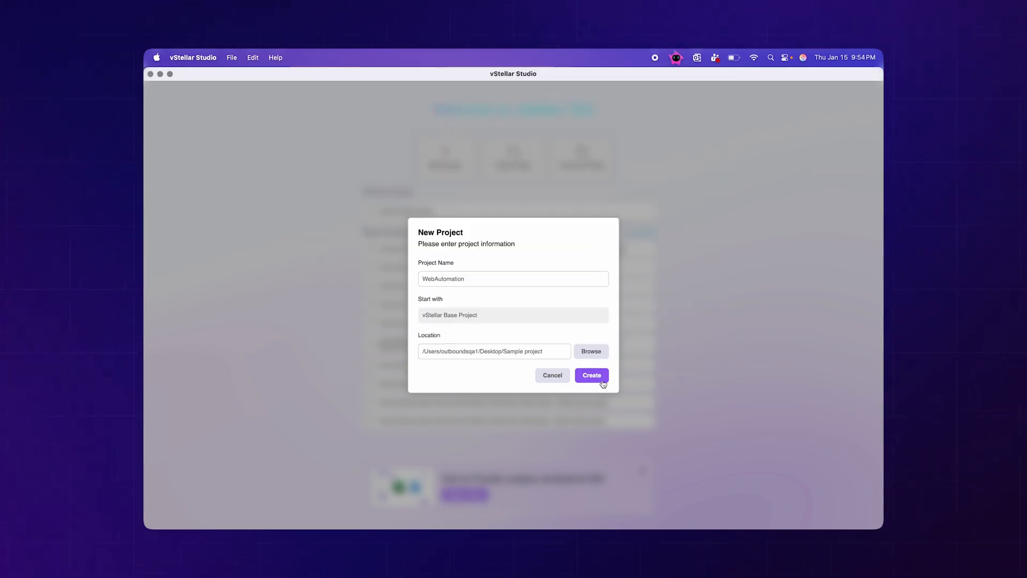
pyautogui.click(596, 376)
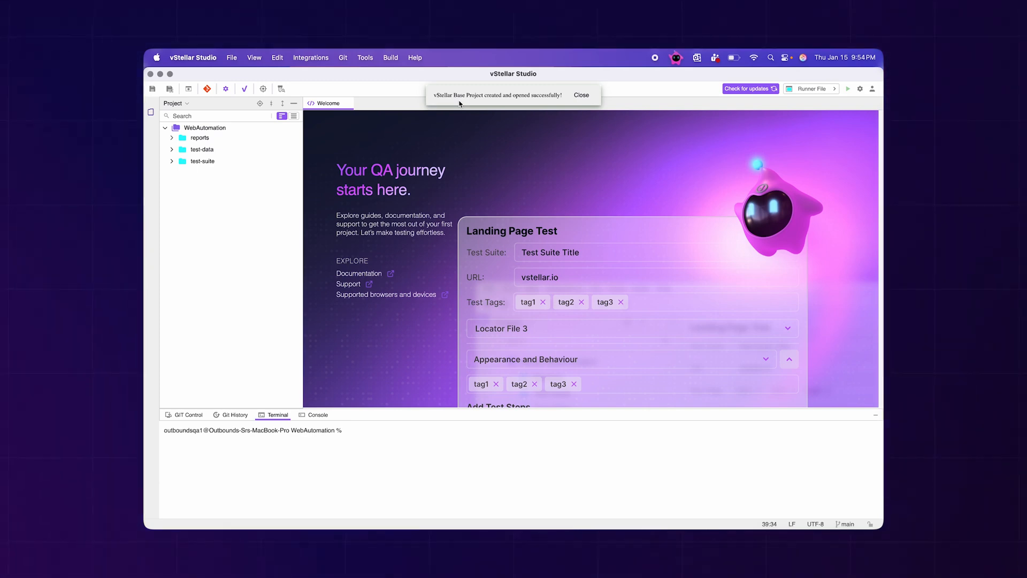
# Step: Create a new test suite with testing type UI and the name Book_A_Demo
pyautogui.click(264, 91)
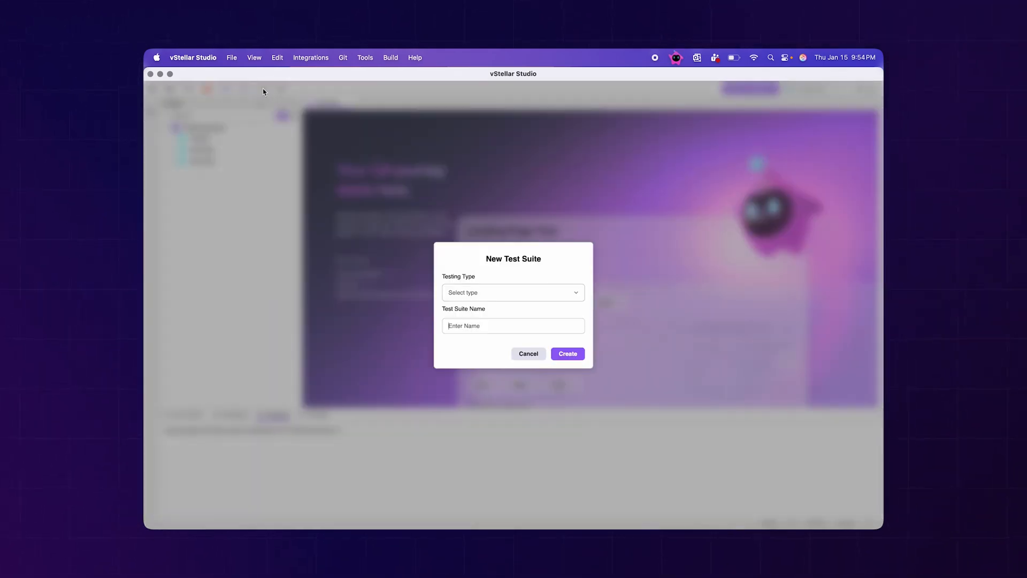
pyautogui.click(465, 293)
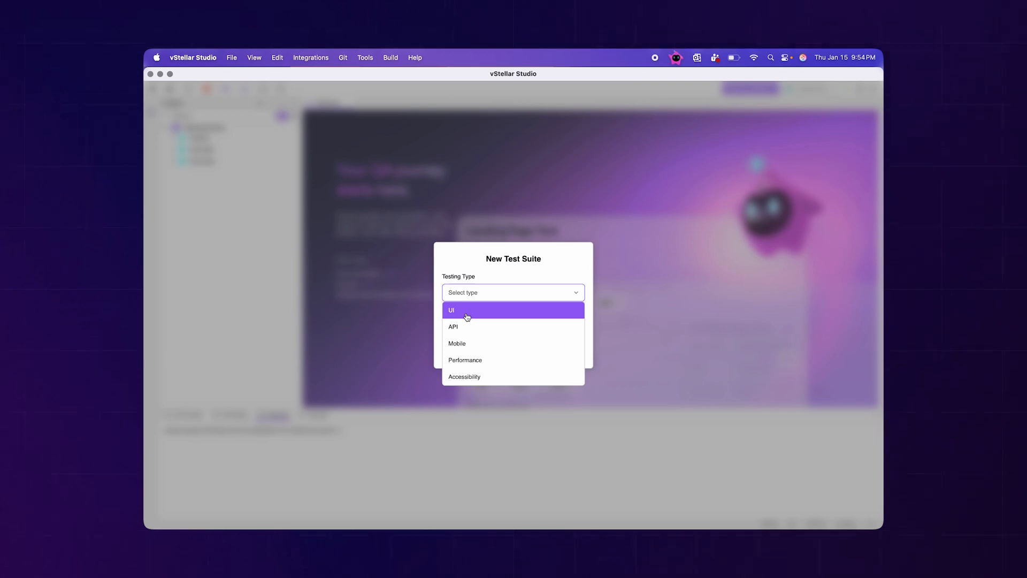
pyautogui.click(467, 315)
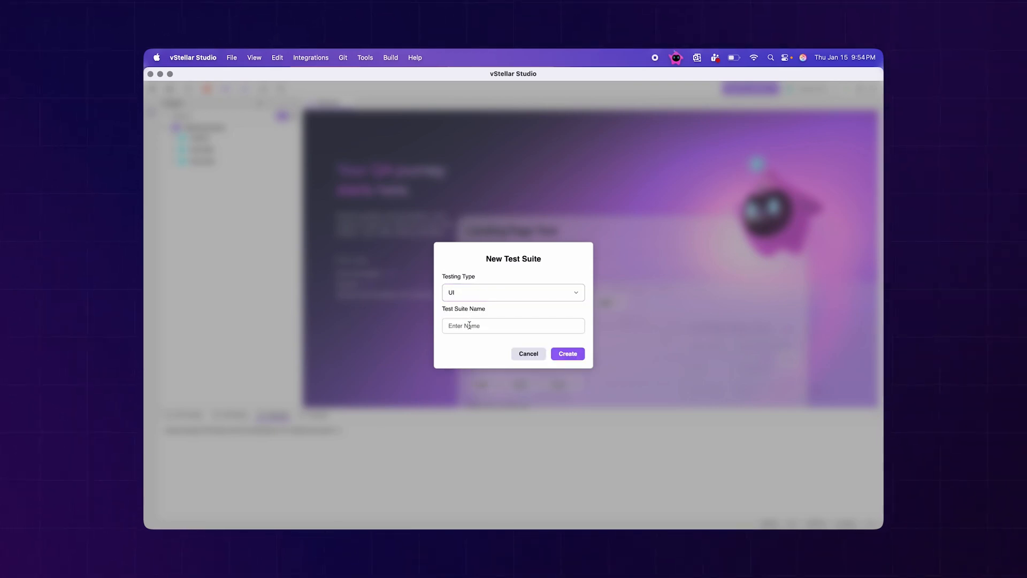
pyautogui.click(469, 325)
pyautogui.write('Book_A_Demo')
pyautogui.click(555, 355)
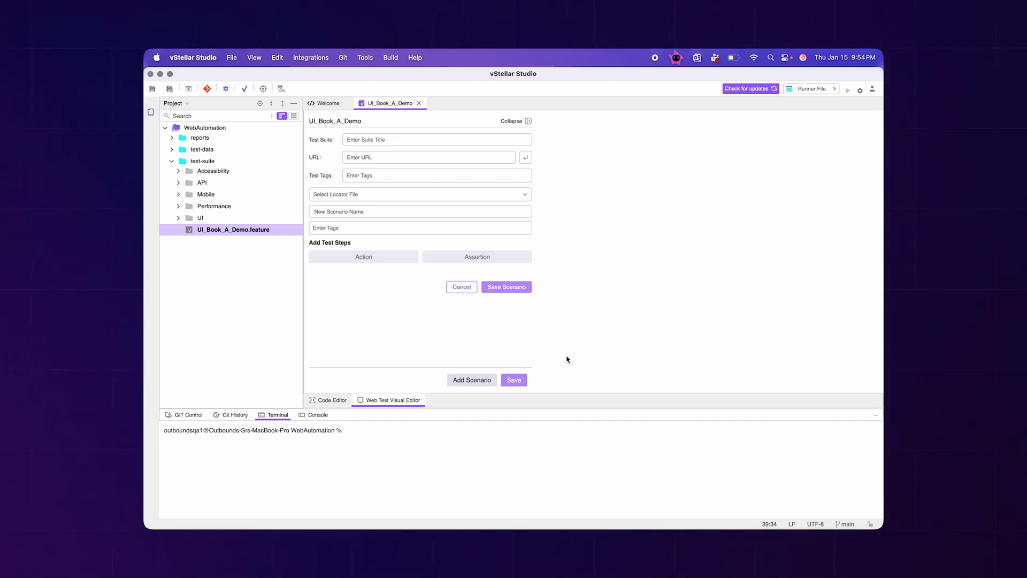
# Step: Title the test suite "Navigate to webpage and book a demo" and load vstellar.io as its URL
pyautogui.click(420, 141)
pyautogui.write('Navigate to webpage and book a demo')
pyautogui.click(475, 158)
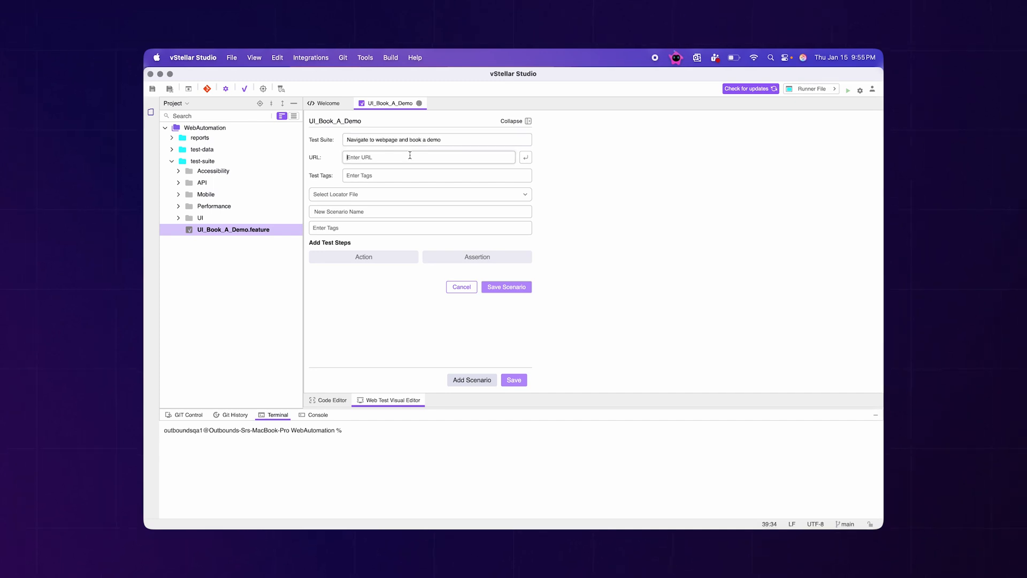
pyautogui.write('vstellar.io')
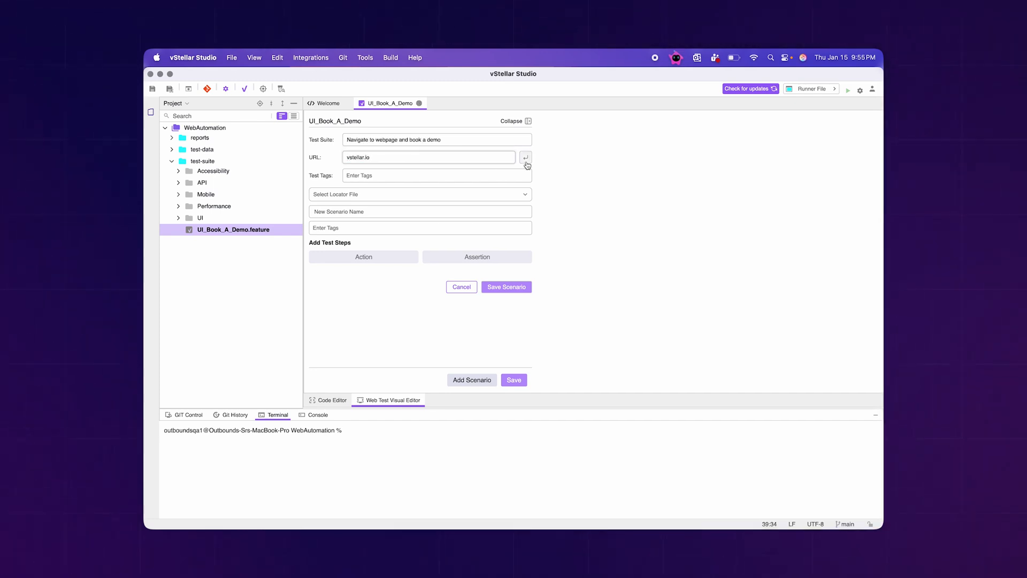
pyautogui.click(526, 158)
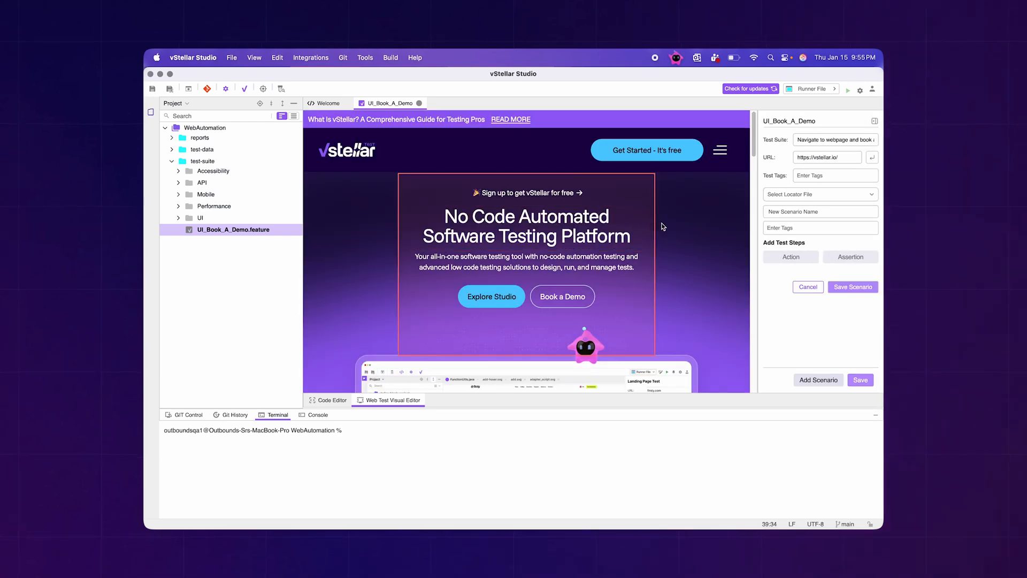
pyautogui.click(810, 172)
pyautogui.write('@Smoke')
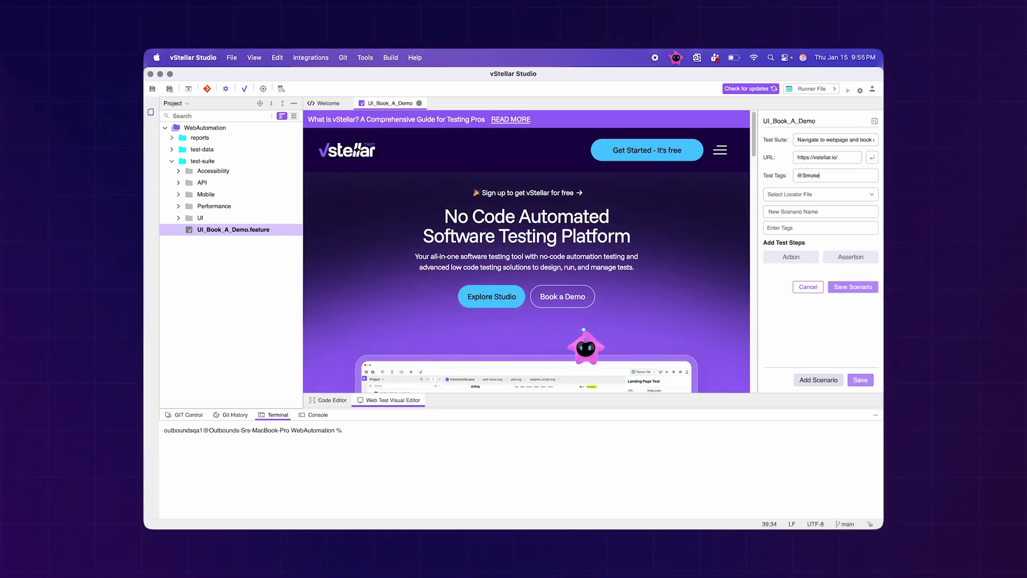
pyautogui.press('Return')
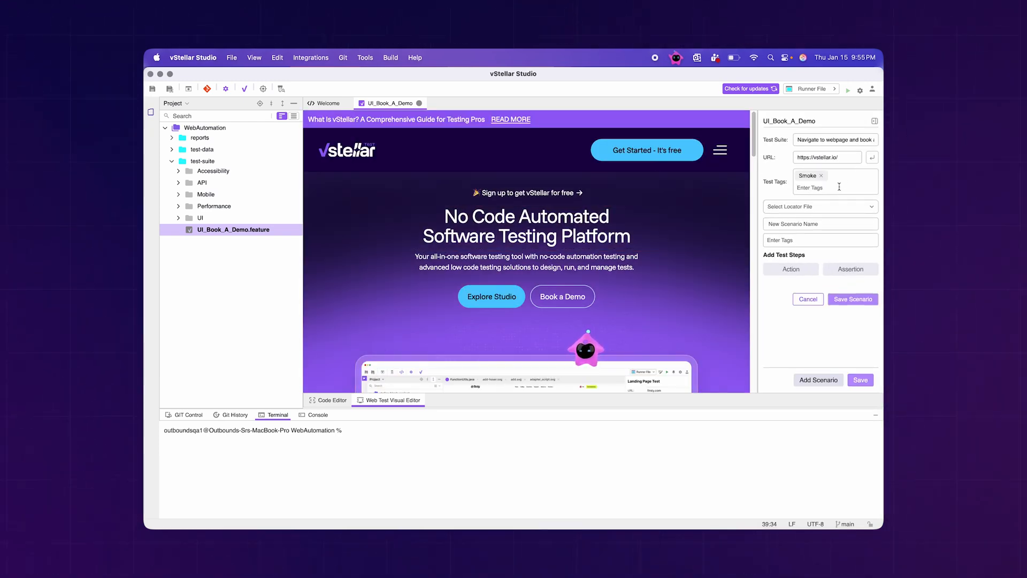
# Step: Name the new scenario "Book a demo for vStellar Studio" and tag it BookDemo, without selecting a locator file
pyautogui.click(817, 208)
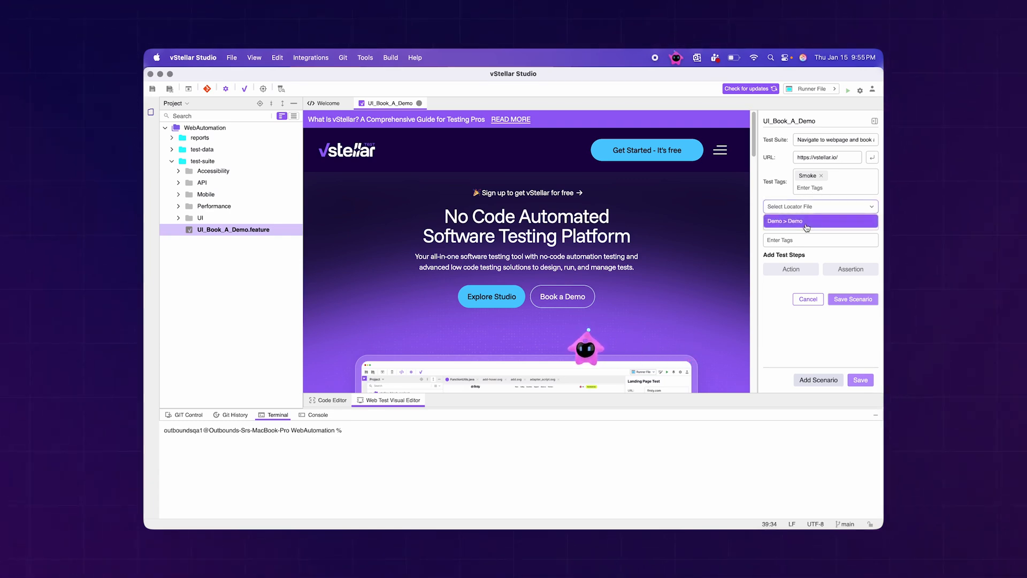
pyautogui.click(806, 225)
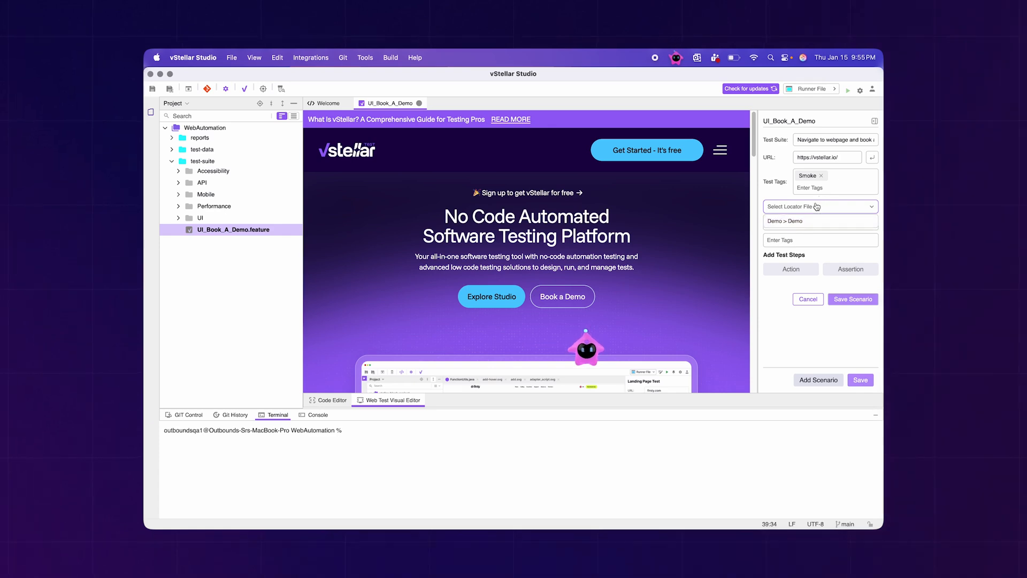
pyautogui.write('Book a demo for vStellar Studio')
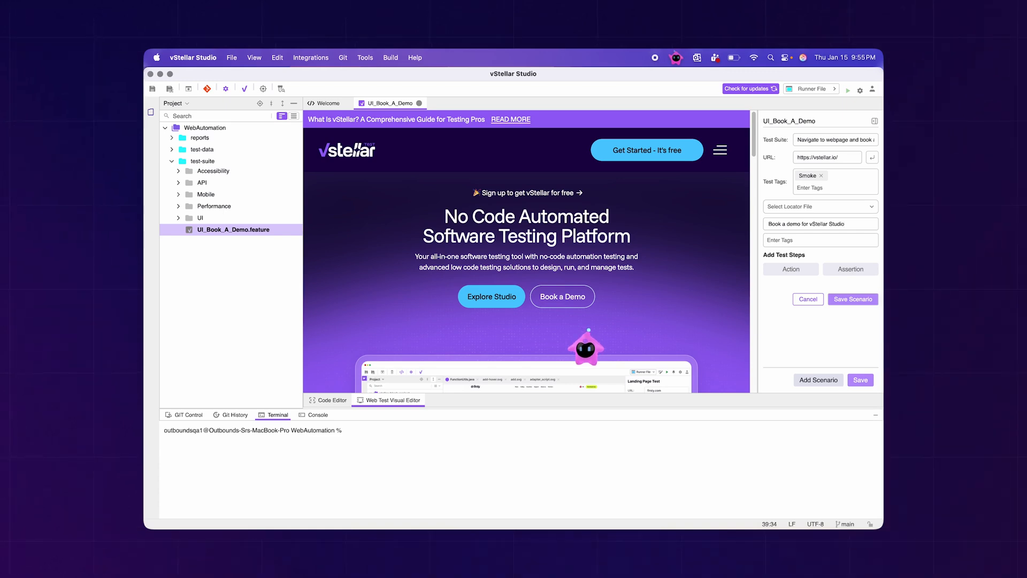
pyautogui.write('BookDemo')
pyautogui.press('Return')
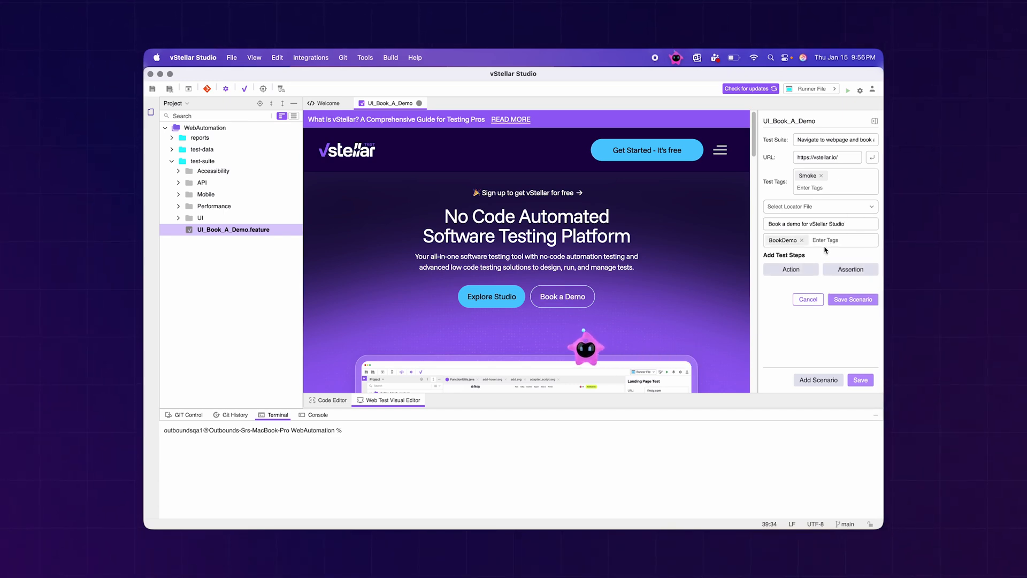
pyautogui.click(809, 270)
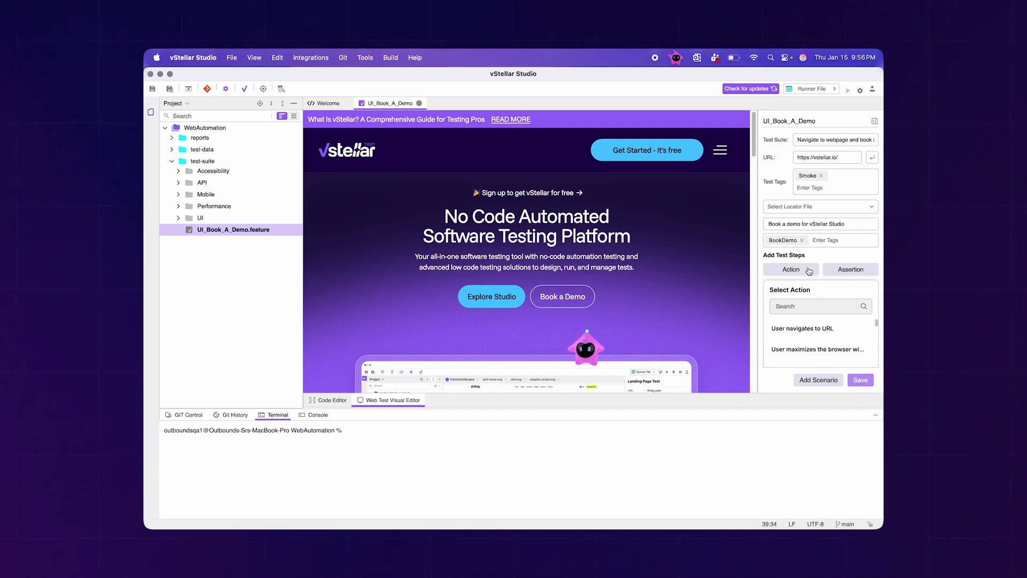
pyautogui.click(810, 330)
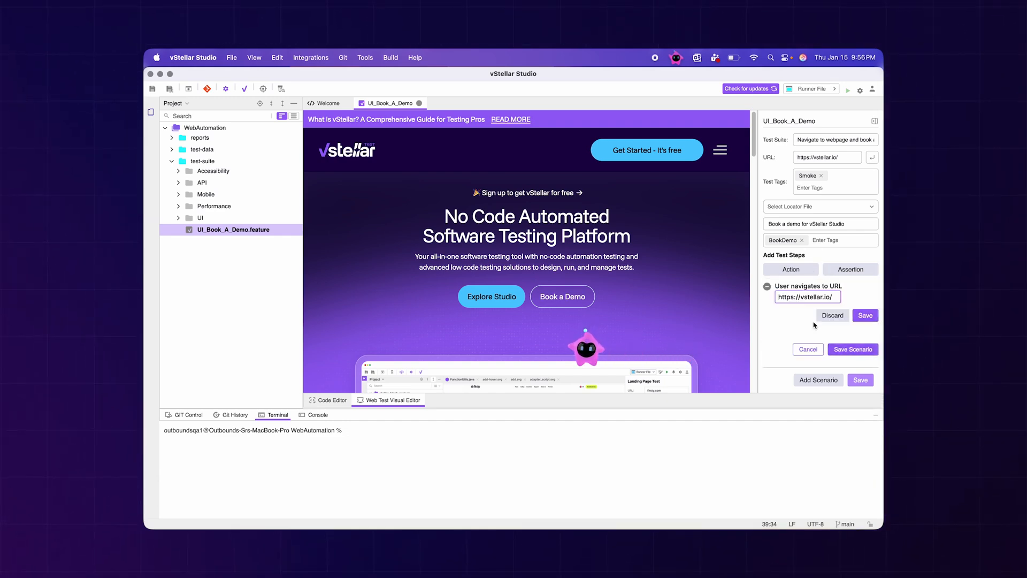
pyautogui.click(865, 316)
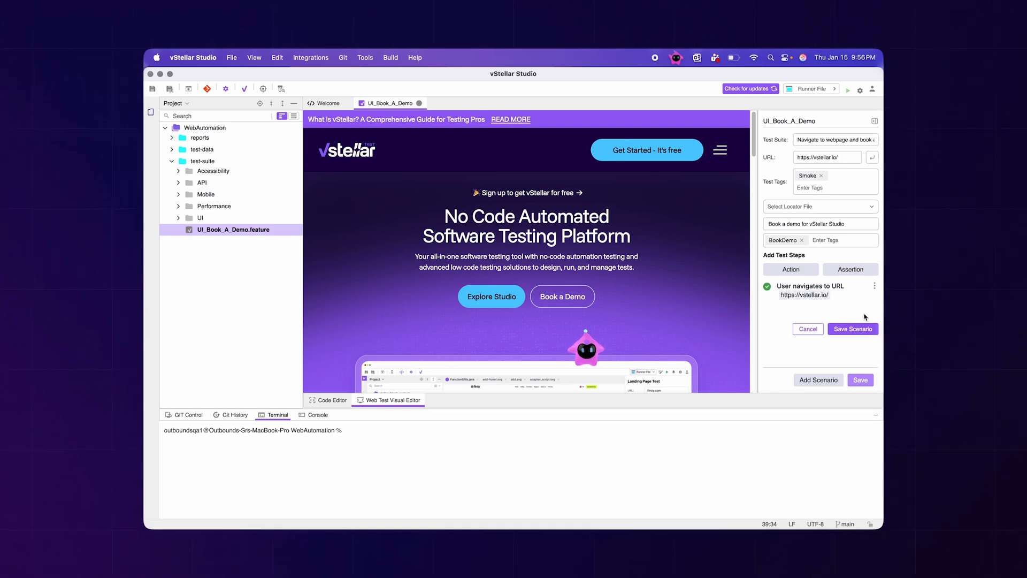
# Step: Add the assertion "User verifies the element is visible" and pick the web page's Book a Demo button as its element
pyautogui.click(850, 270)
pyautogui.click(875, 120)
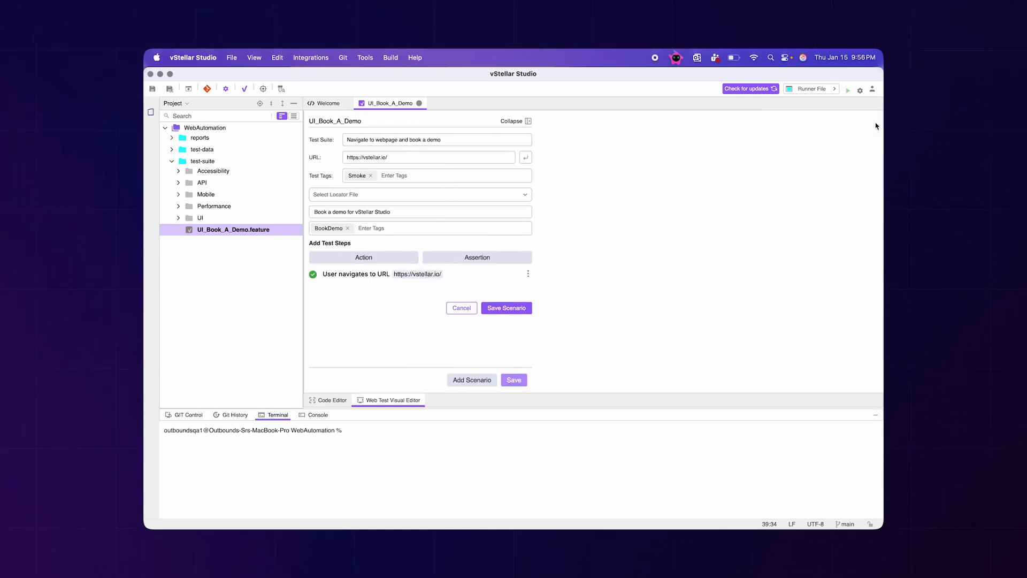
pyautogui.click(477, 258)
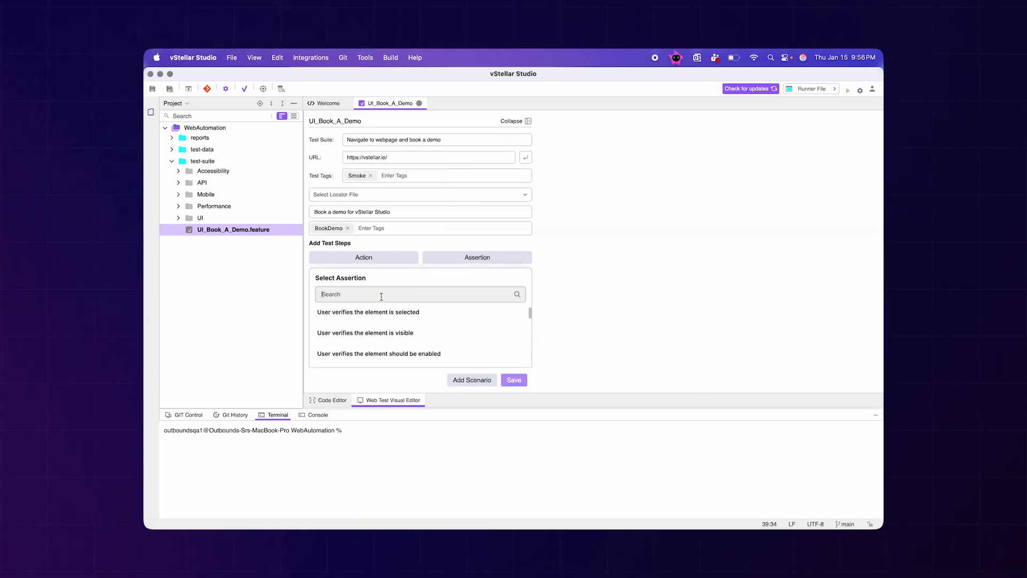
pyautogui.click(381, 335)
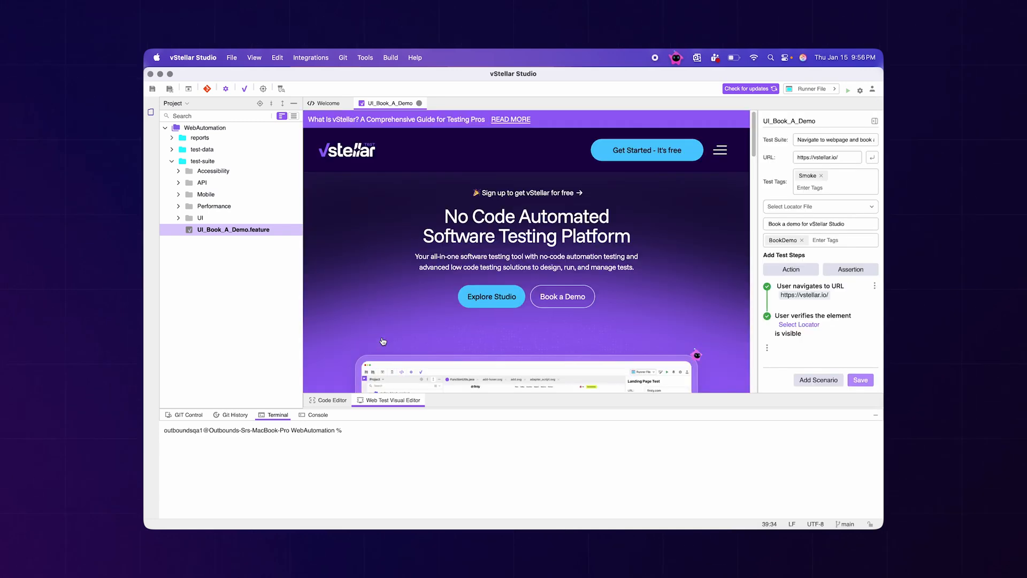
pyautogui.click(559, 303)
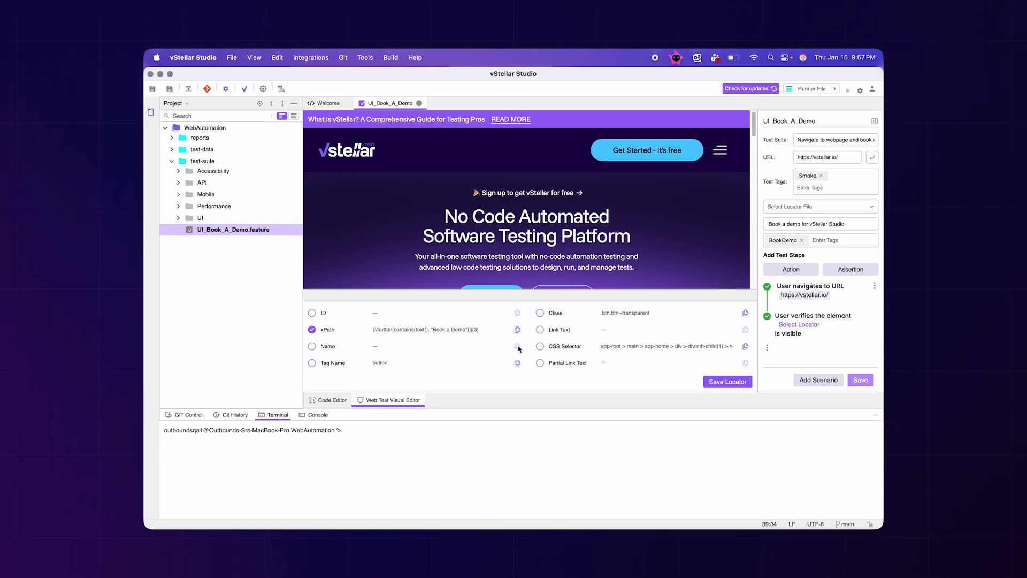
# Step: Save the button's xPath locator as Explore_Btn in a new locator file named BookDemo in the Locators-data folder
pyautogui.click(738, 383)
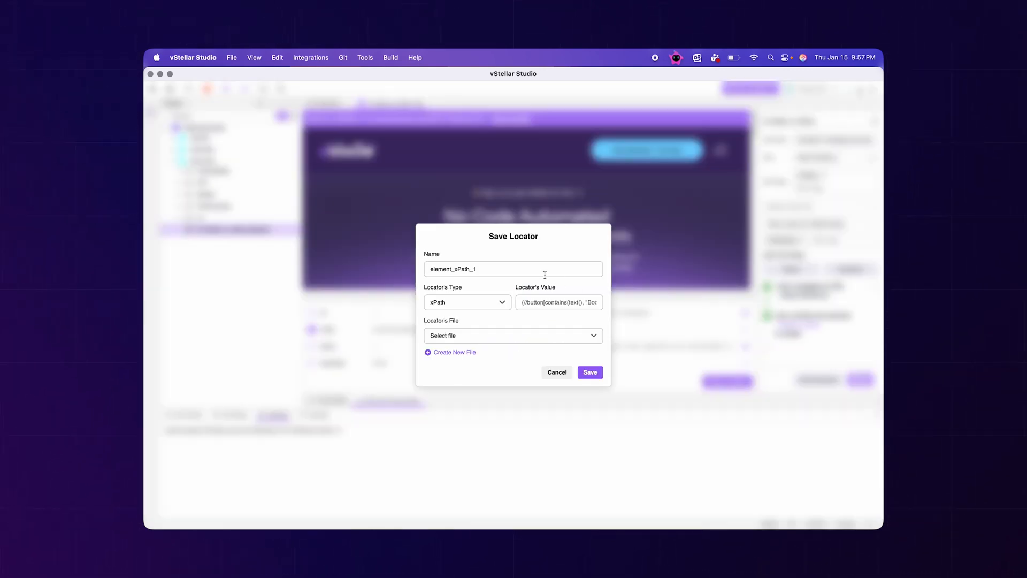
pyautogui.moveTo(475, 269); pyautogui.dragTo(430, 268)
pyautogui.write('Explore_Btn')
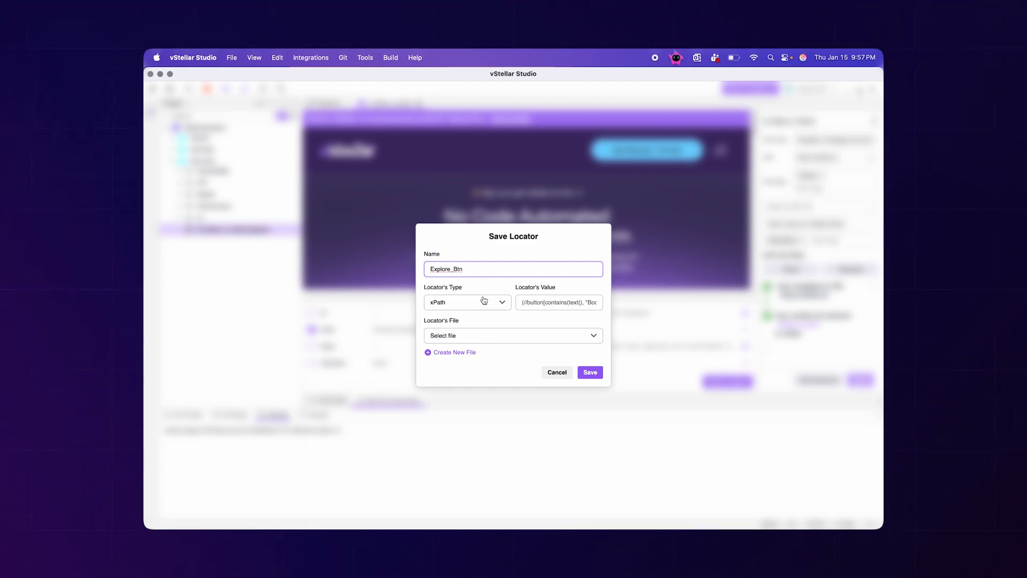
pyautogui.click(473, 339)
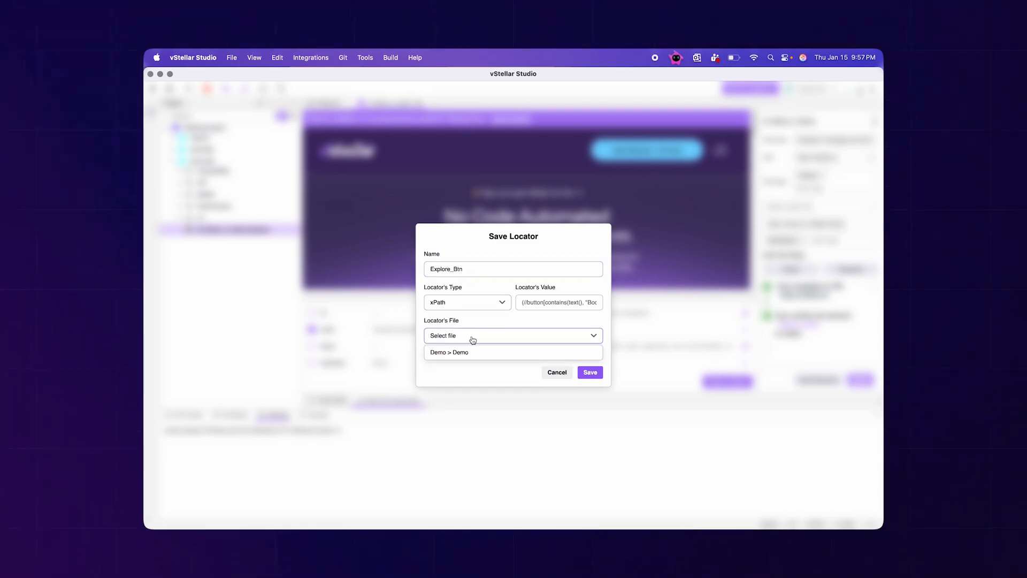
pyautogui.click(472, 338)
pyautogui.click(464, 352)
pyautogui.write('BookDemo')
pyautogui.click(484, 364)
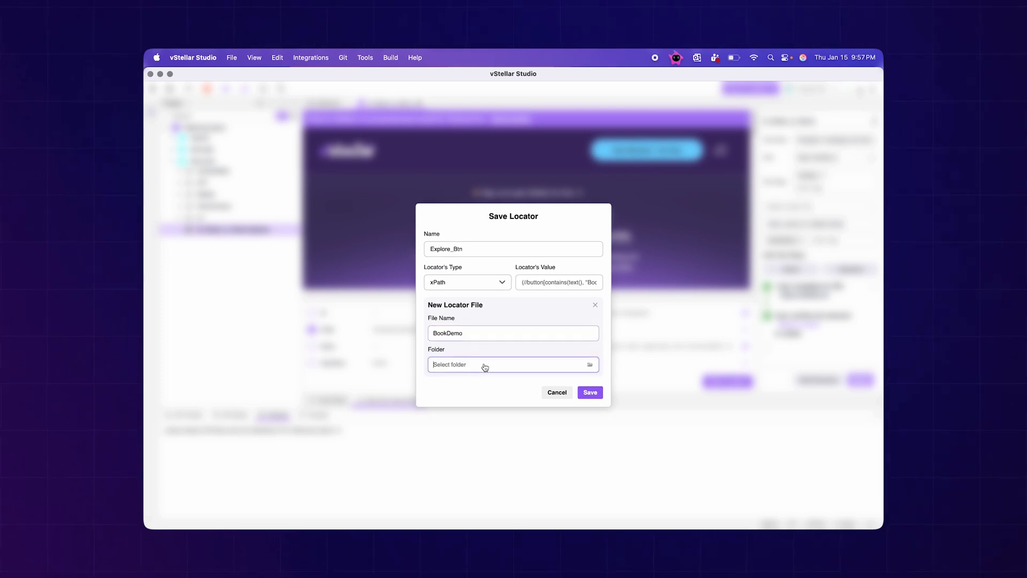
pyautogui.click(679, 331)
pyautogui.click(591, 393)
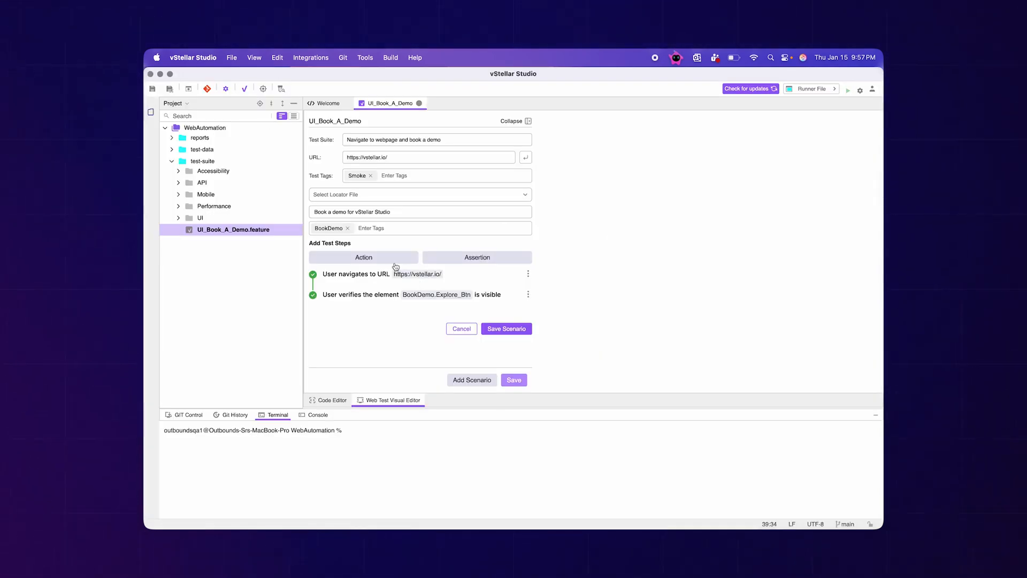
# Step: Search the actions for "click", add "User clicks on element", and pick the Book a Demo button as its element
pyautogui.click(391, 262)
pyautogui.click(374, 292)
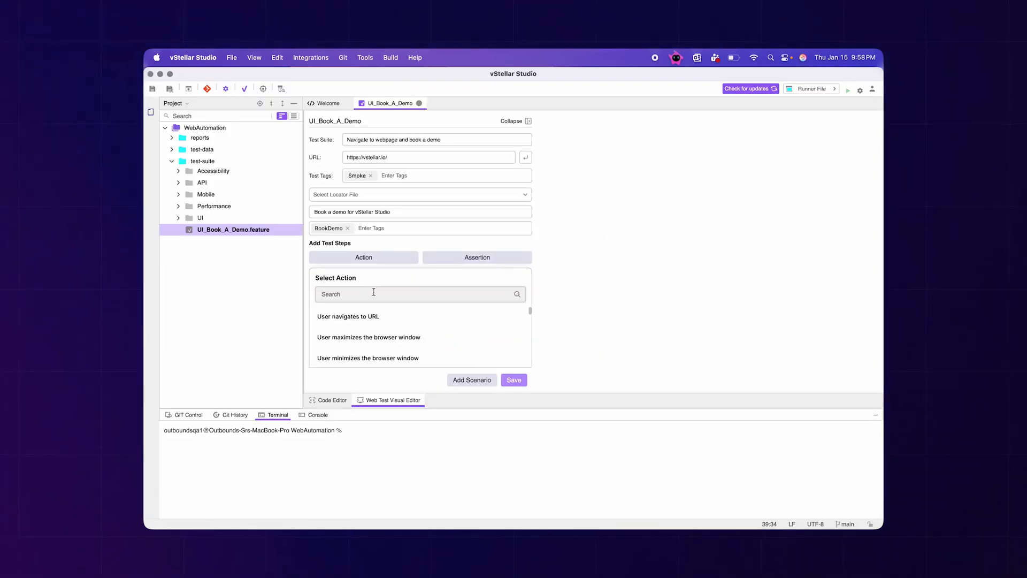
pyautogui.write('click')
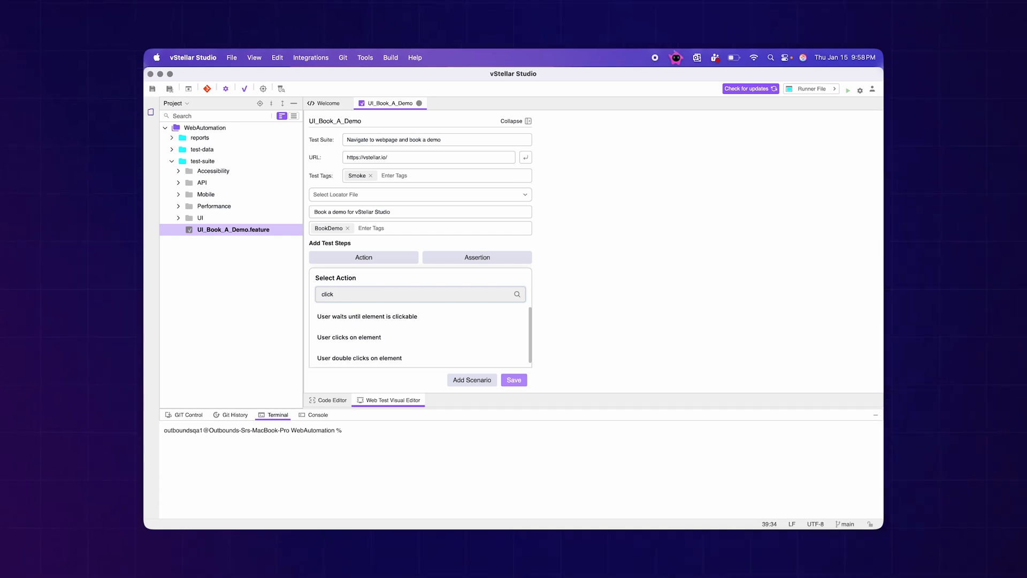
pyautogui.scroll(-3, 369, 343)
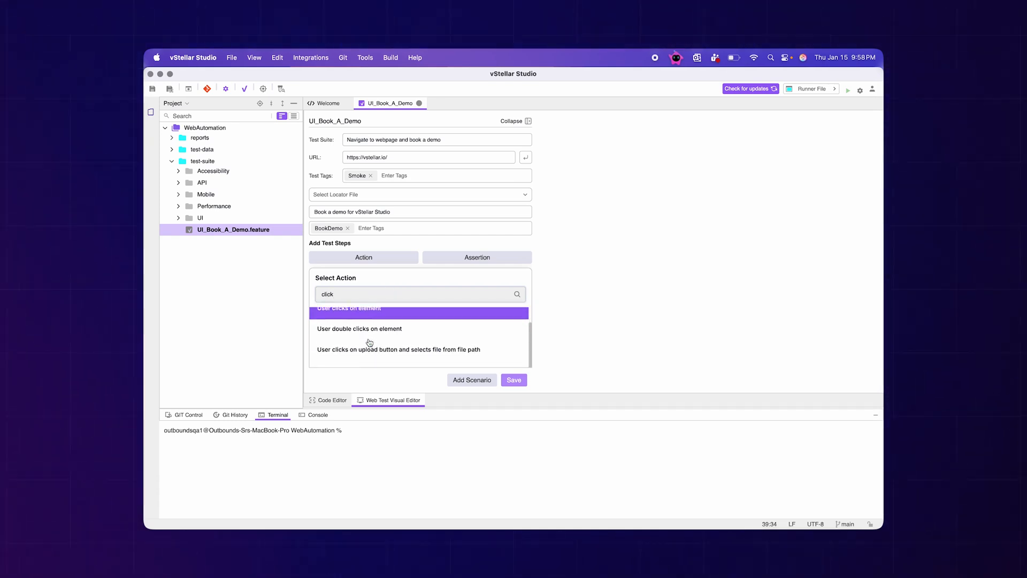
pyautogui.scroll(3, 354, 343)
pyautogui.click(354, 342)
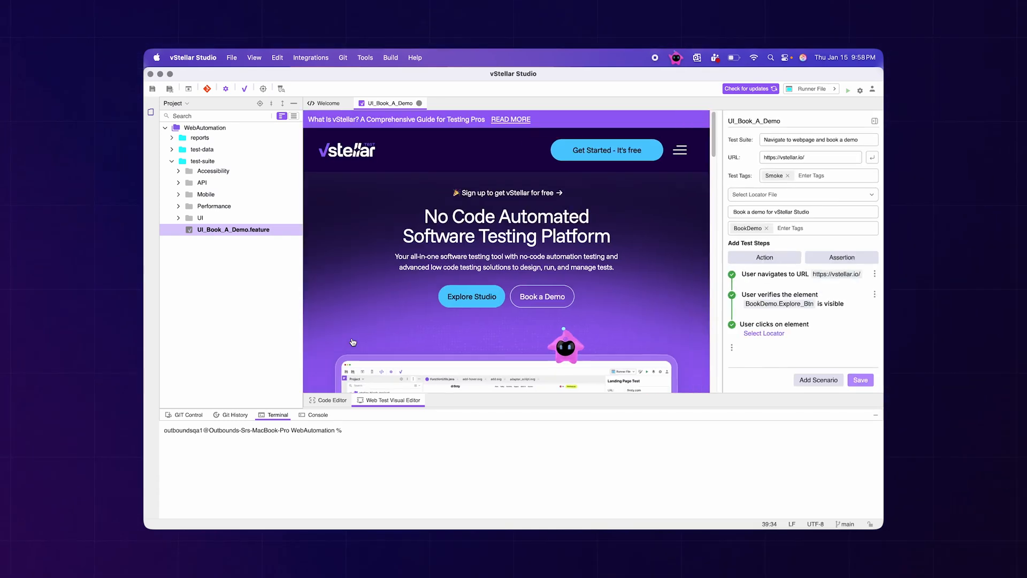
pyautogui.click(556, 298)
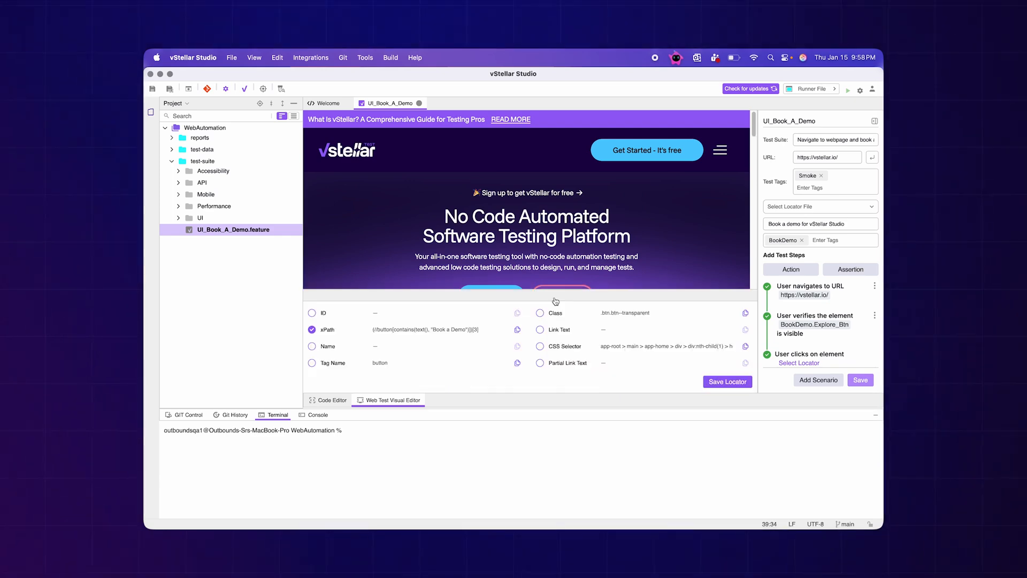
# Step: Save the Book a Demo button's CSS Selector locator as Explore_Btn_Click in the BookDemo locator file
pyautogui.click(542, 347)
pyautogui.click(726, 383)
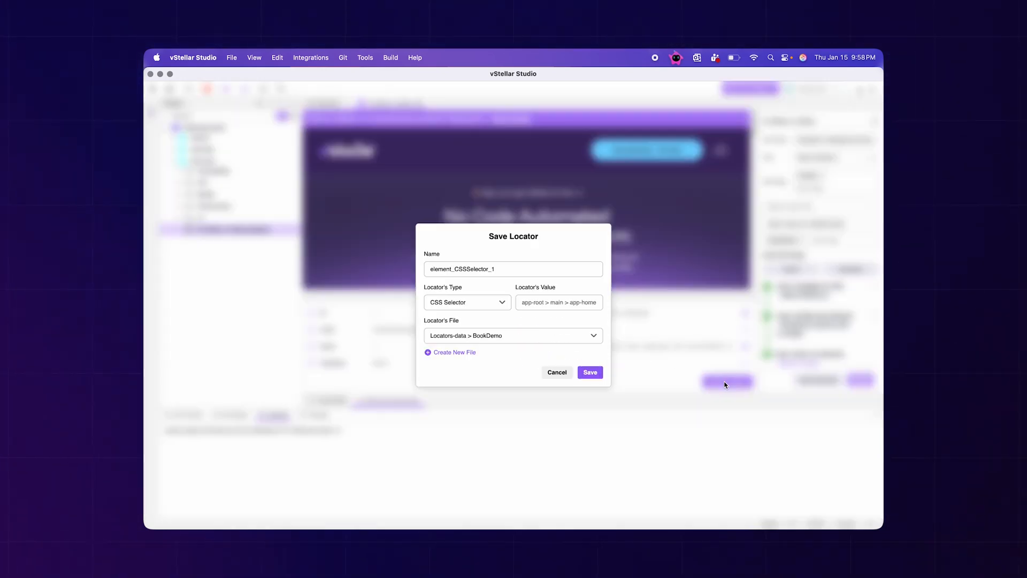
pyautogui.moveTo(491, 268); pyautogui.dragTo(431, 268)
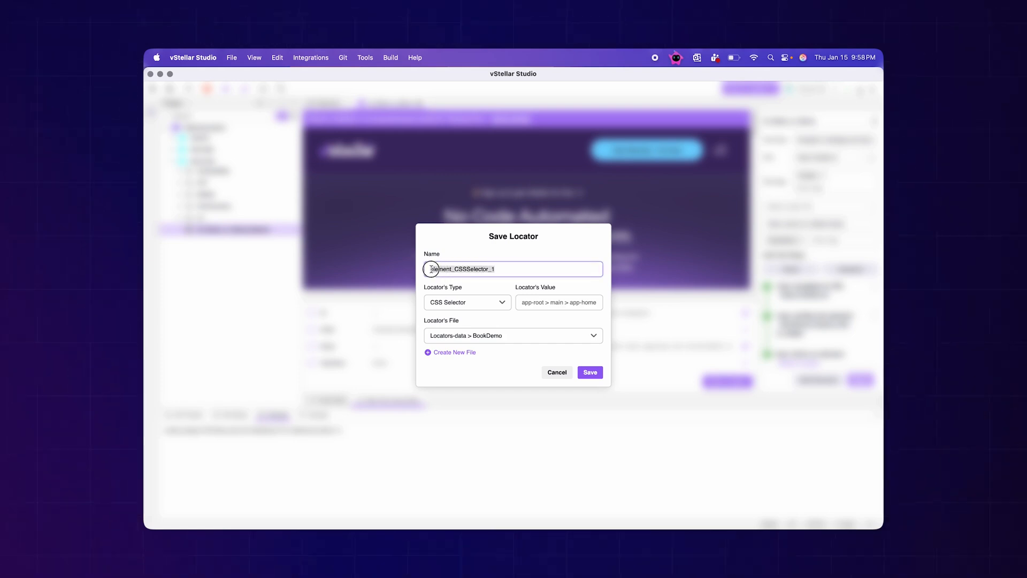
pyautogui.write('Explore_Btn_Click')
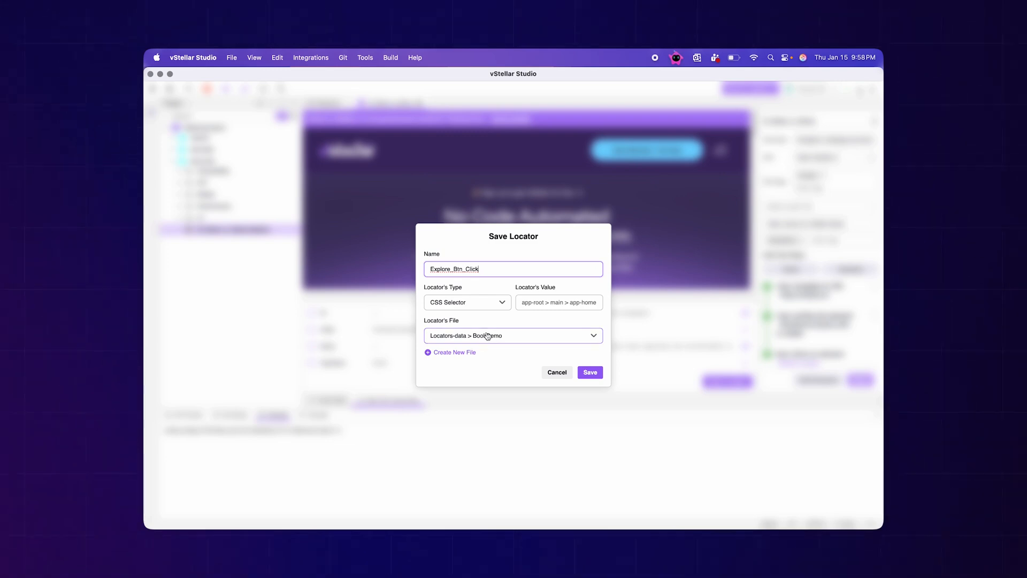
pyautogui.click(590, 374)
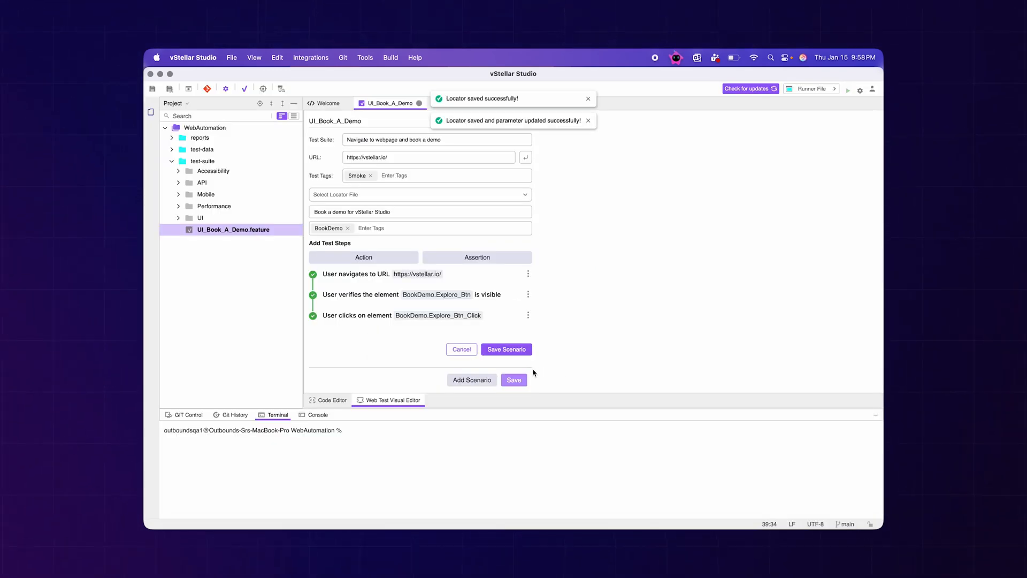
# Step: Collapse the test step editor to show the web page and follow its Book a Demo button to the booking form
pyautogui.click(400, 261)
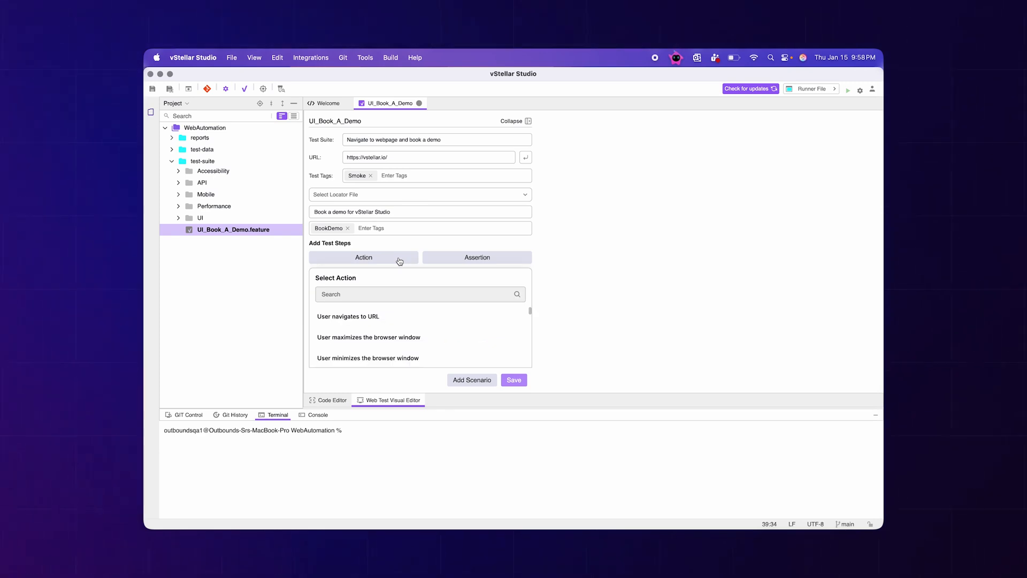
pyautogui.click(528, 121)
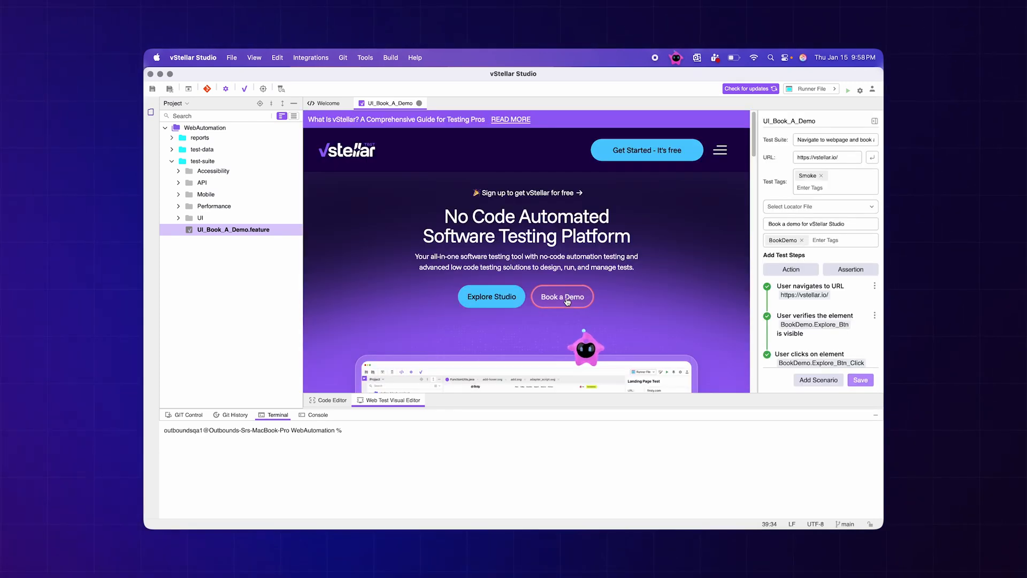
pyautogui.click(567, 301)
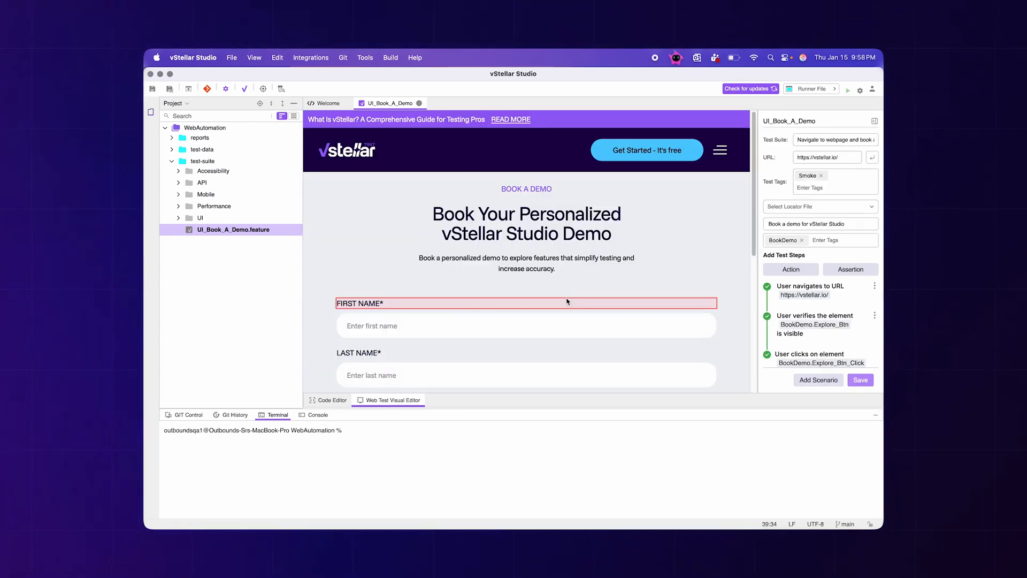
pyautogui.scroll(-1, 535, 302)
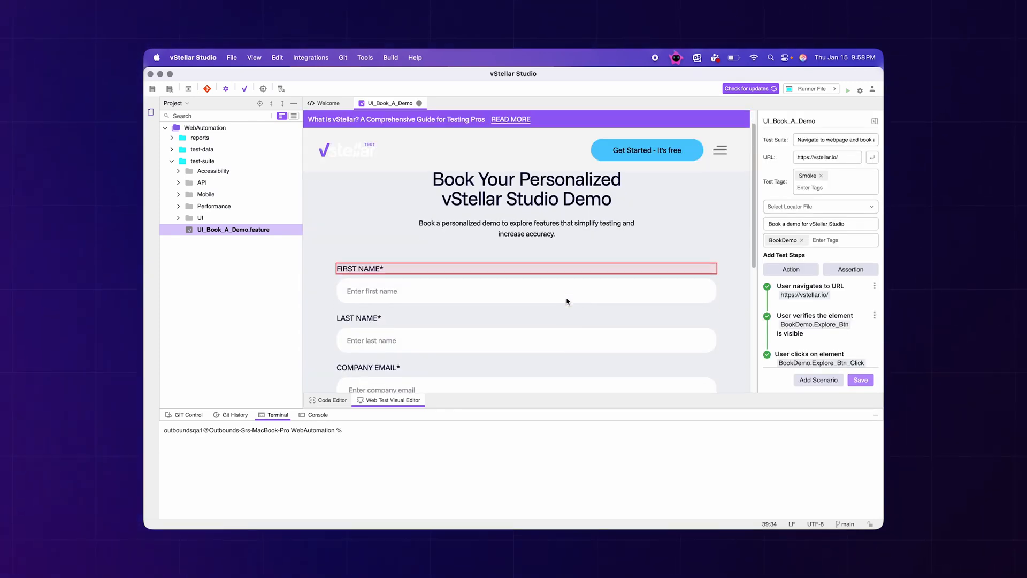
# Step: Search the actions for "enter", add "User enters text" with a first name as the text, and pick the form's First Name field
pyautogui.click(371, 293)
pyautogui.scroll(-2, 802, 338)
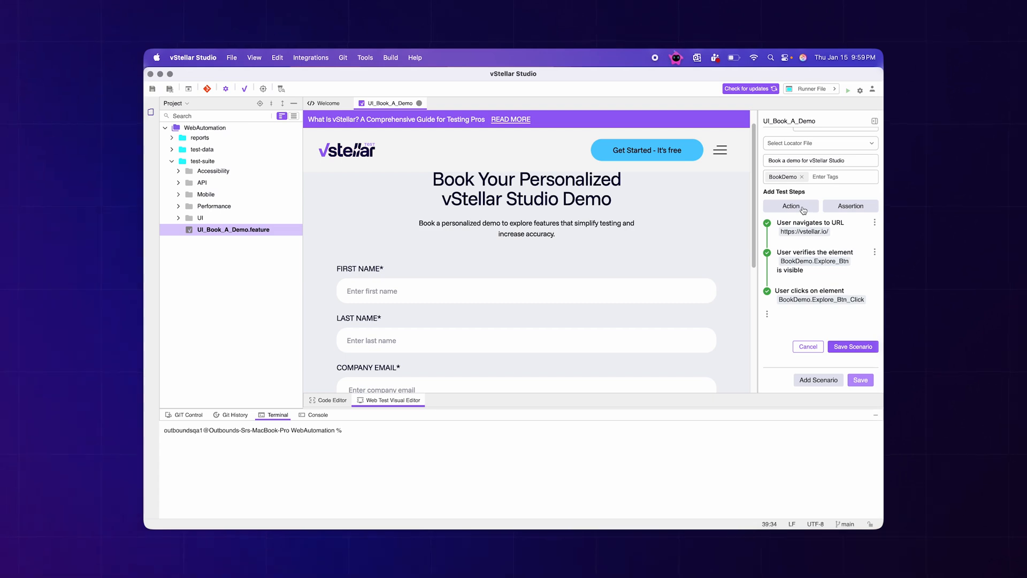
pyautogui.click(804, 208)
pyautogui.write('enter')
pyautogui.click(821, 266)
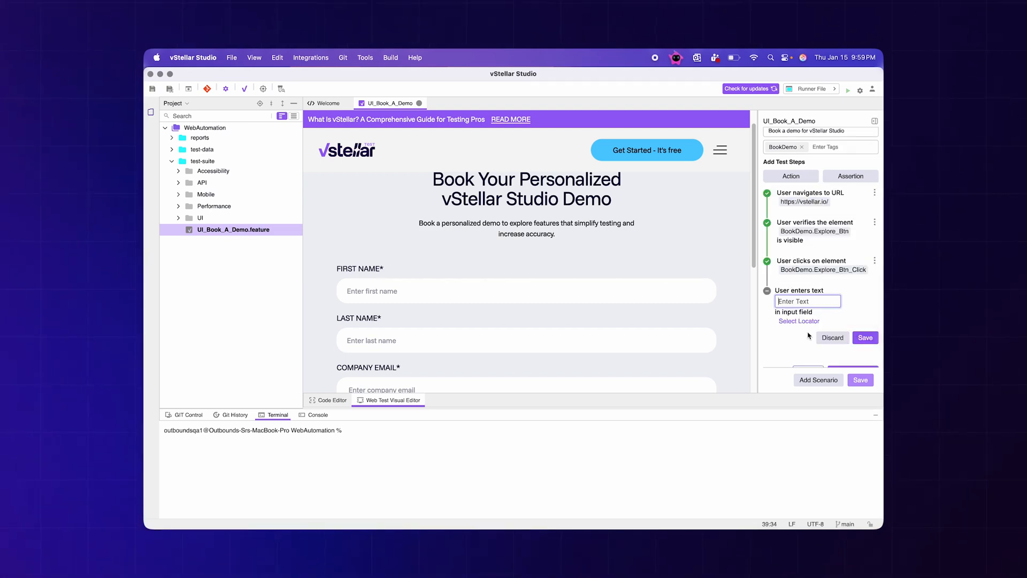
pyautogui.click(815, 322)
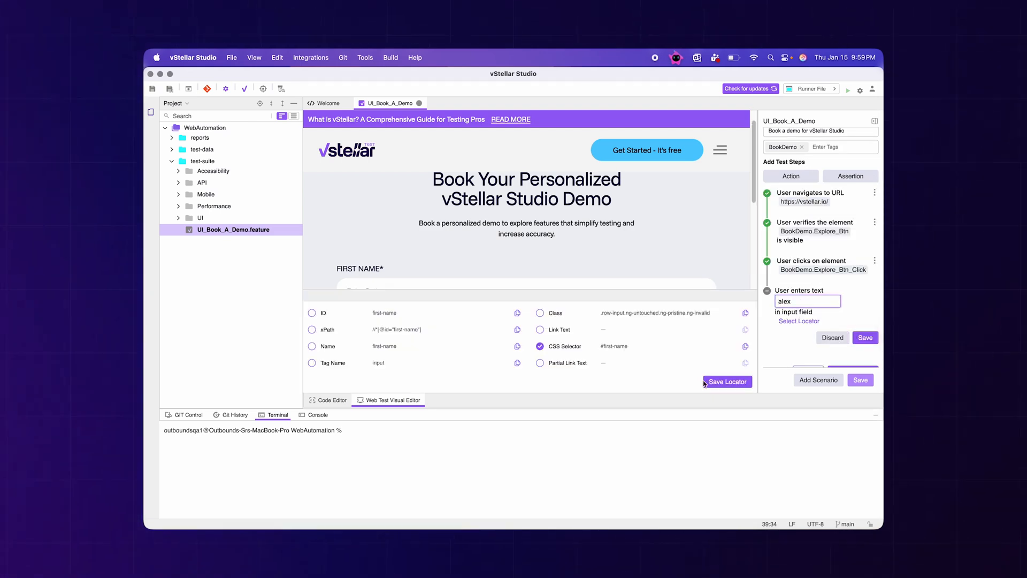
# Step: Save the field's CSS Selector locator as First_name_field in the BookDemo file and save the test step
pyautogui.click(711, 382)
pyautogui.write('First_name_field')
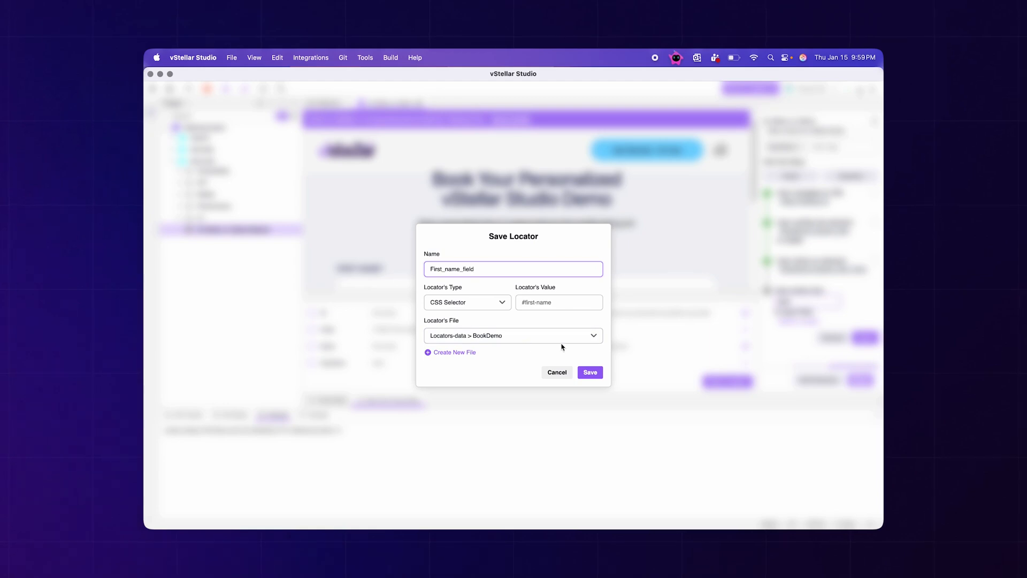
pyautogui.click(591, 373)
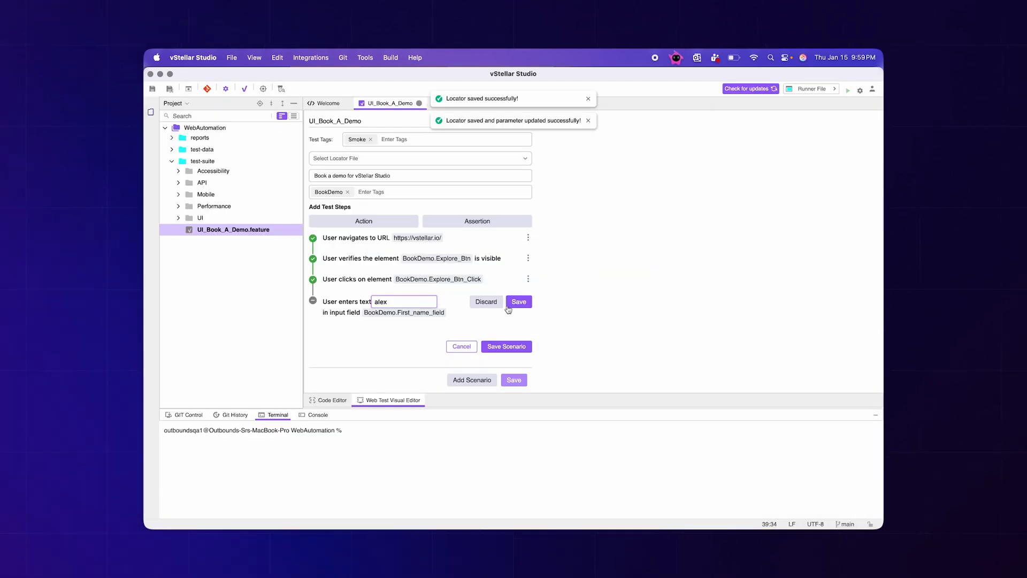
pyautogui.click(509, 307)
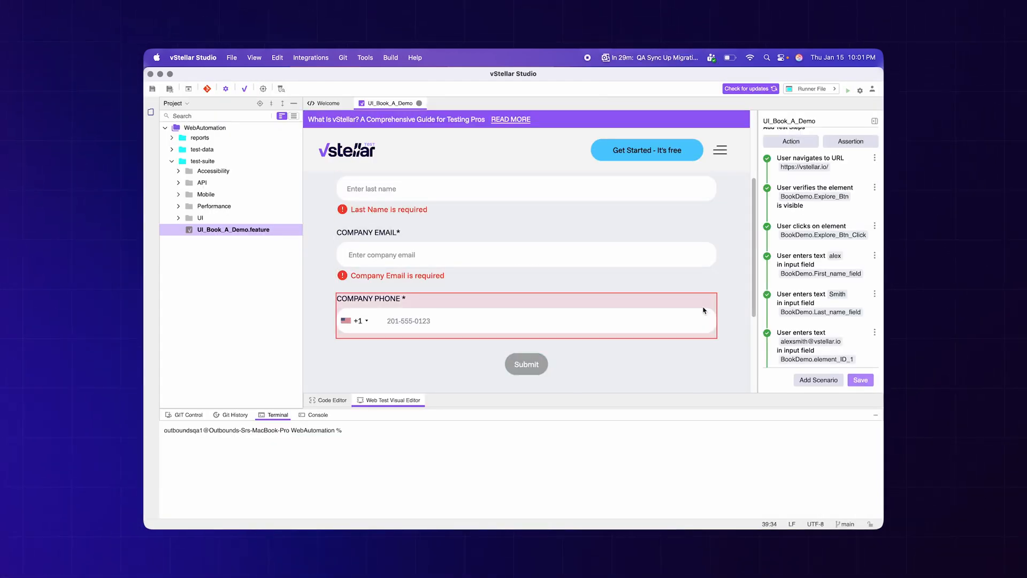
# Step: Add the action "User clicks on element" for the form's Submit button and save the button's locator as Submit_Btn
pyautogui.scroll(-2, 705, 311)
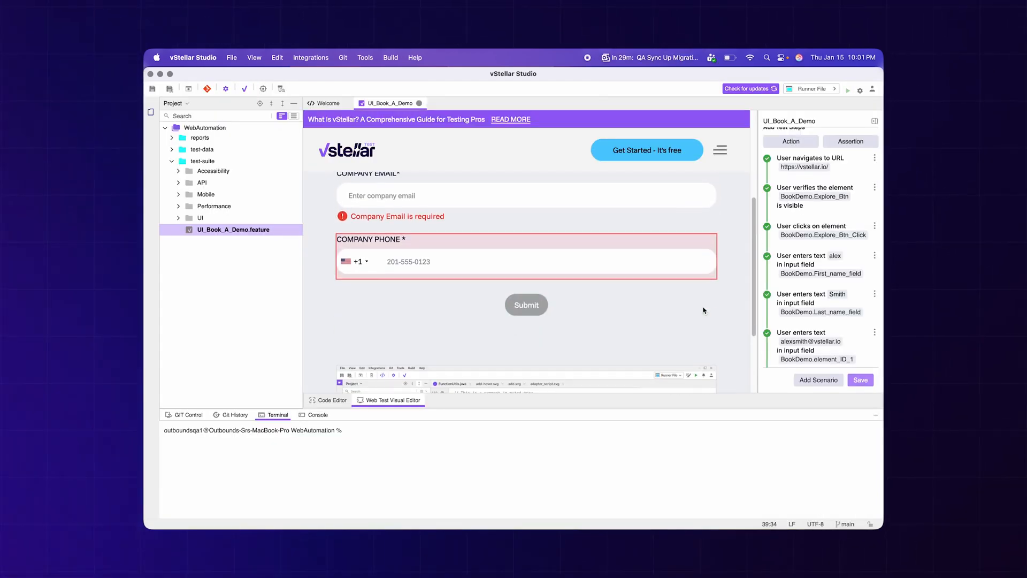
pyautogui.click(533, 306)
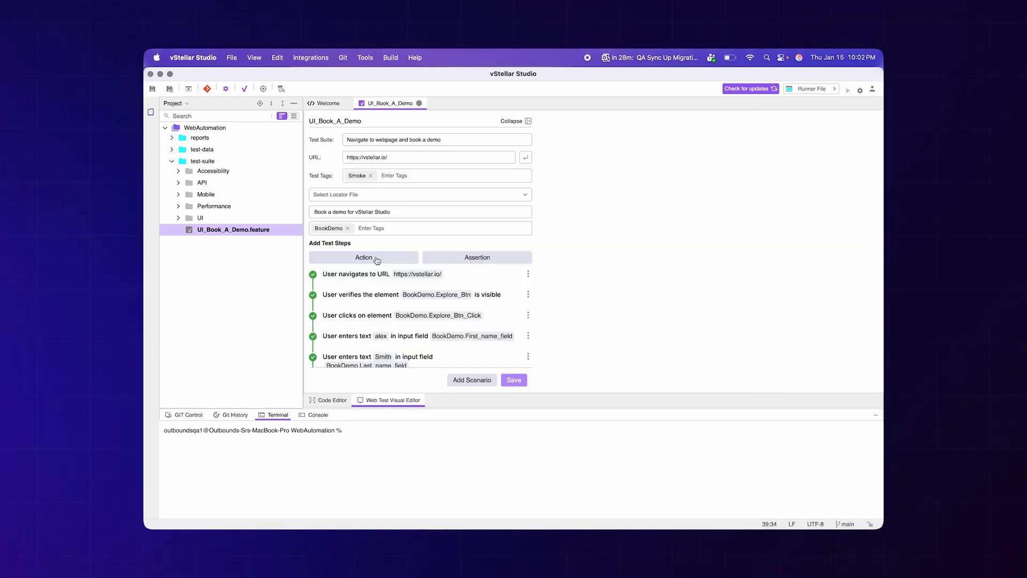
pyautogui.click(369, 257)
pyautogui.click(378, 294)
pyautogui.write('click')
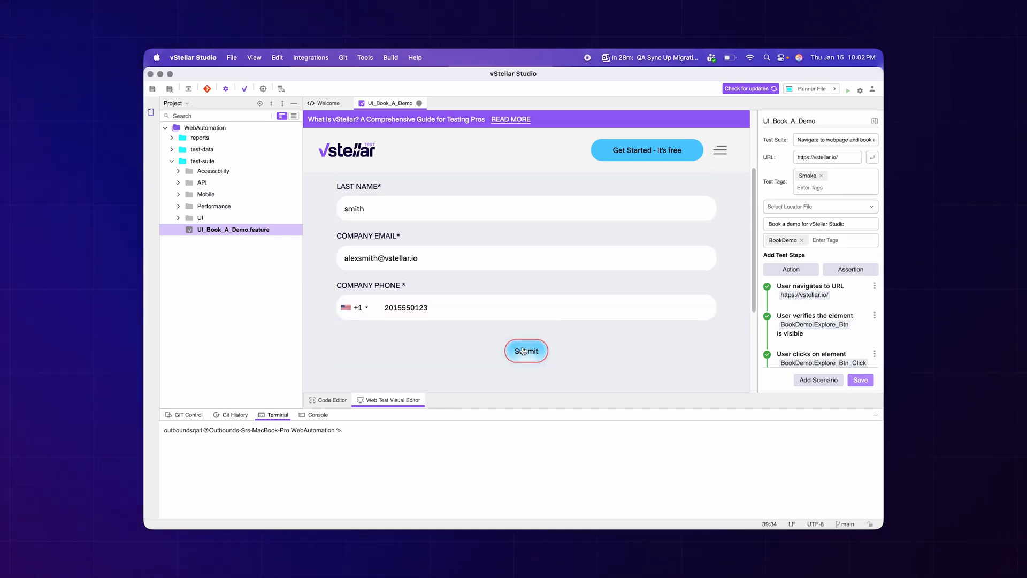
pyautogui.click(525, 352)
pyautogui.click(729, 381)
pyautogui.click(589, 373)
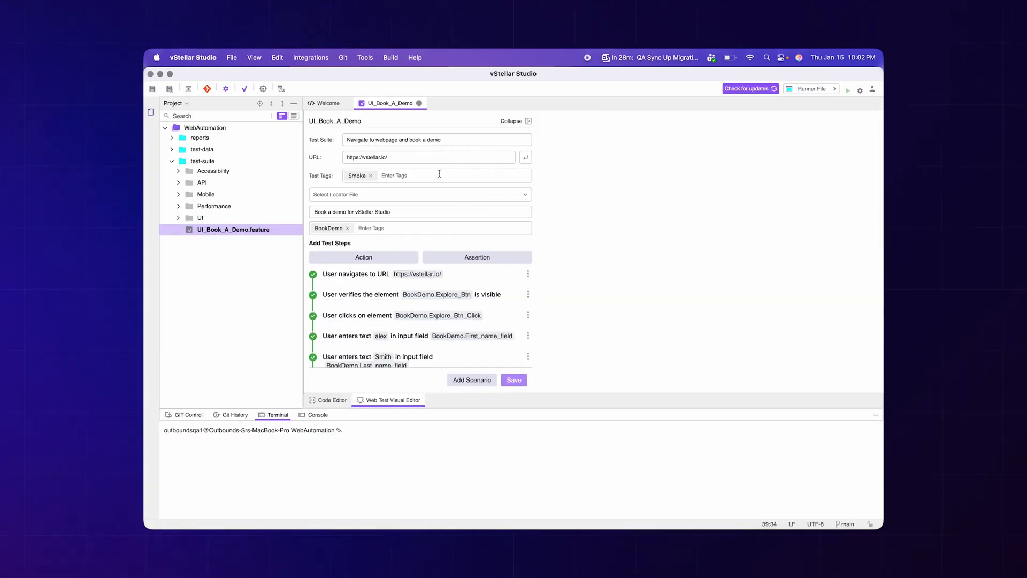
# Step: Submit the completed demo form on the web page and add the assertion "User verifies the element is visible"
pyautogui.click(527, 122)
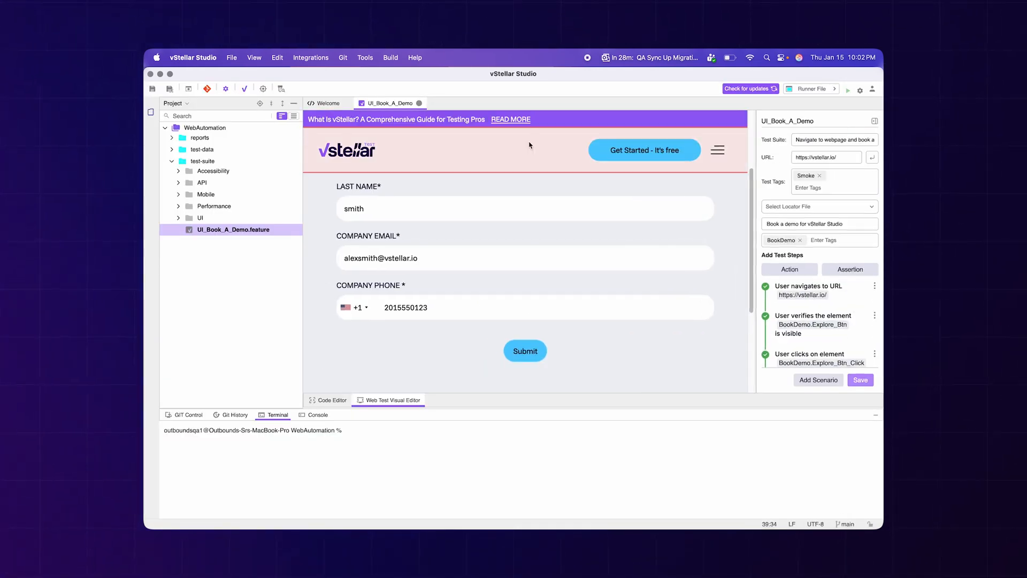
pyautogui.click(532, 354)
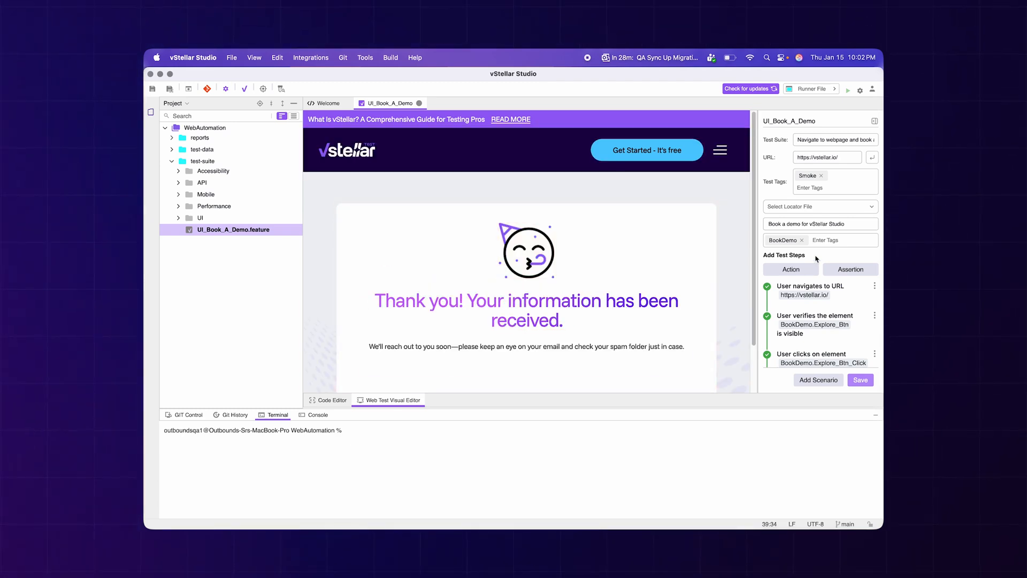
pyautogui.click(861, 270)
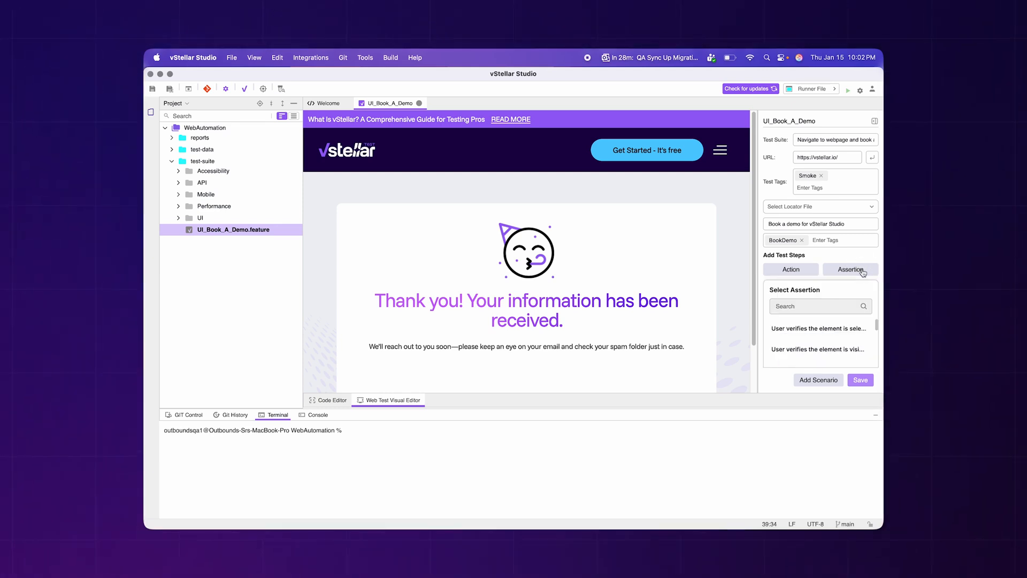
pyautogui.click(810, 307)
pyautogui.click(819, 349)
pyautogui.click(802, 291)
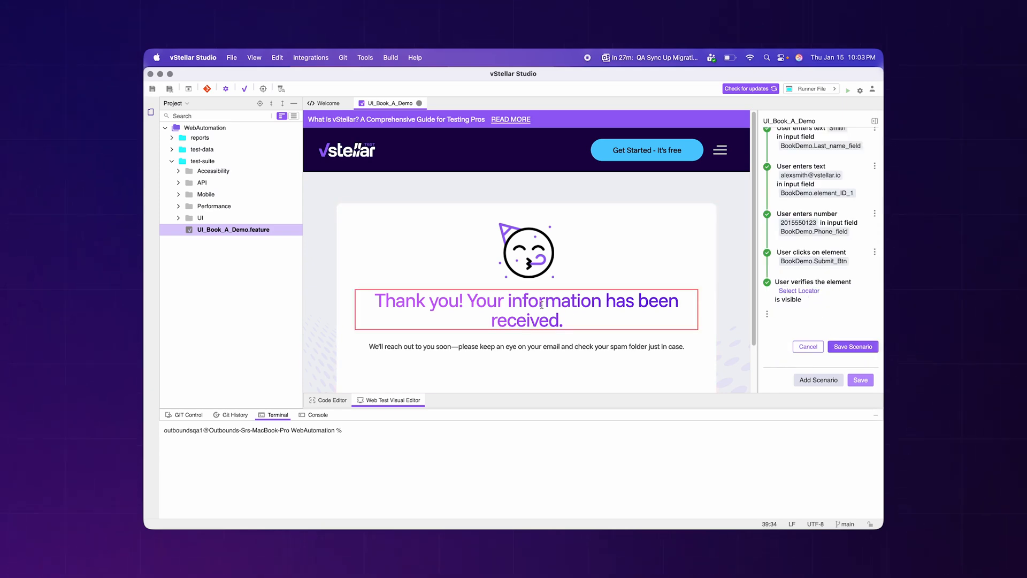
# Step: Pick the thank-you heading as the assertion's element and save its xPath locator as ThankPage_assertion in the BookDemo file
pyautogui.click(525, 302)
pyautogui.click(733, 381)
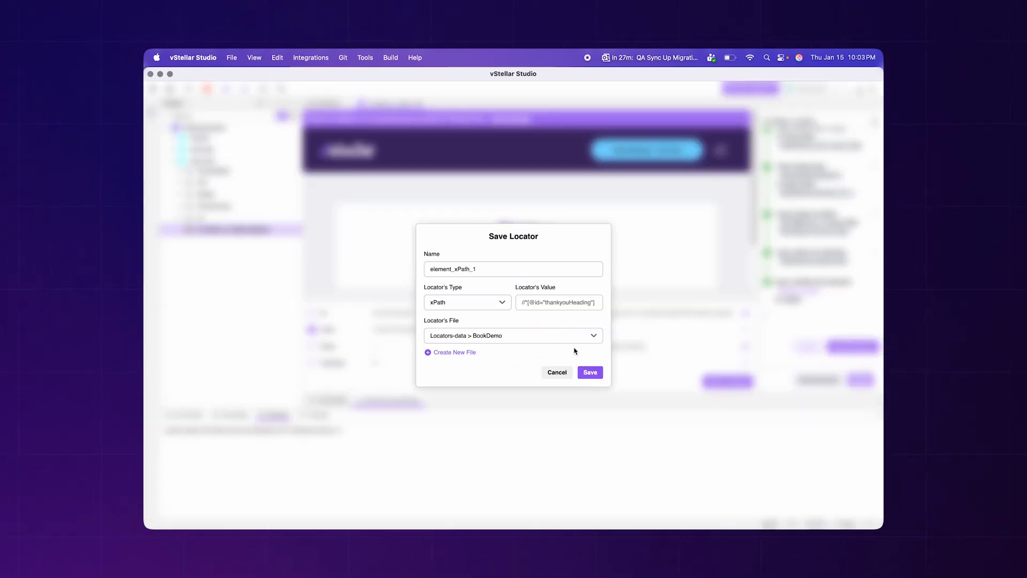
pyautogui.write('ThankPage_assertion')
pyautogui.click(593, 374)
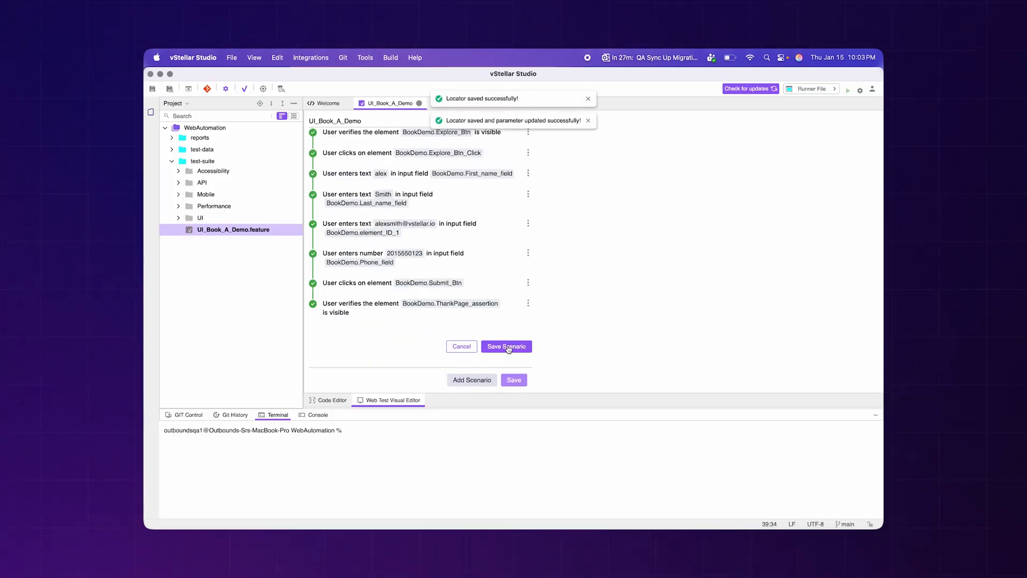
# Step: Save the scenario and the test suite, and review the feature title and BookDemo tag in the generated code
pyautogui.click(507, 347)
pyautogui.click(514, 378)
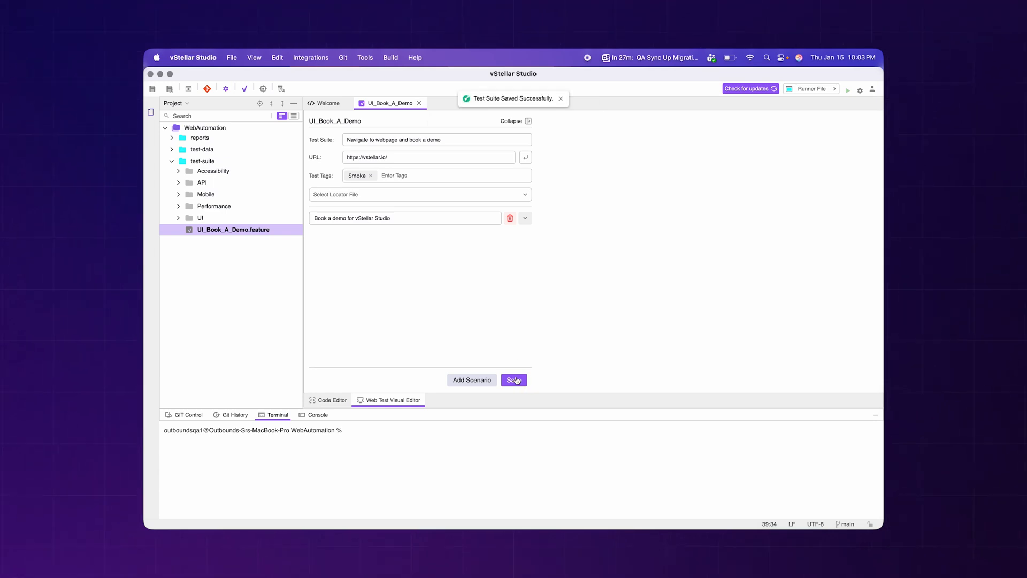
pyautogui.click(338, 402)
pyautogui.click(364, 123)
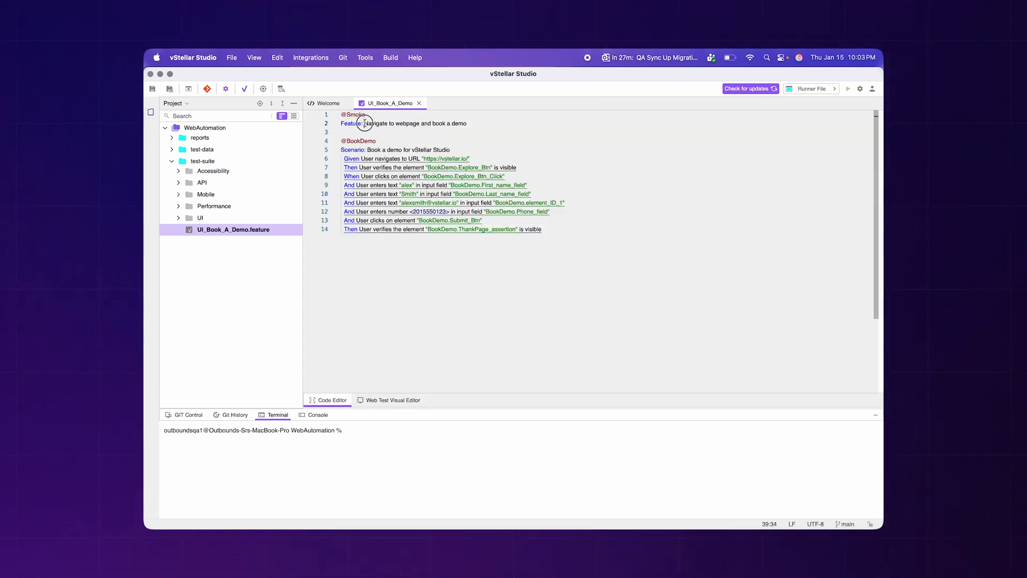
pyautogui.click(476, 123)
pyautogui.doubleClick(368, 142)
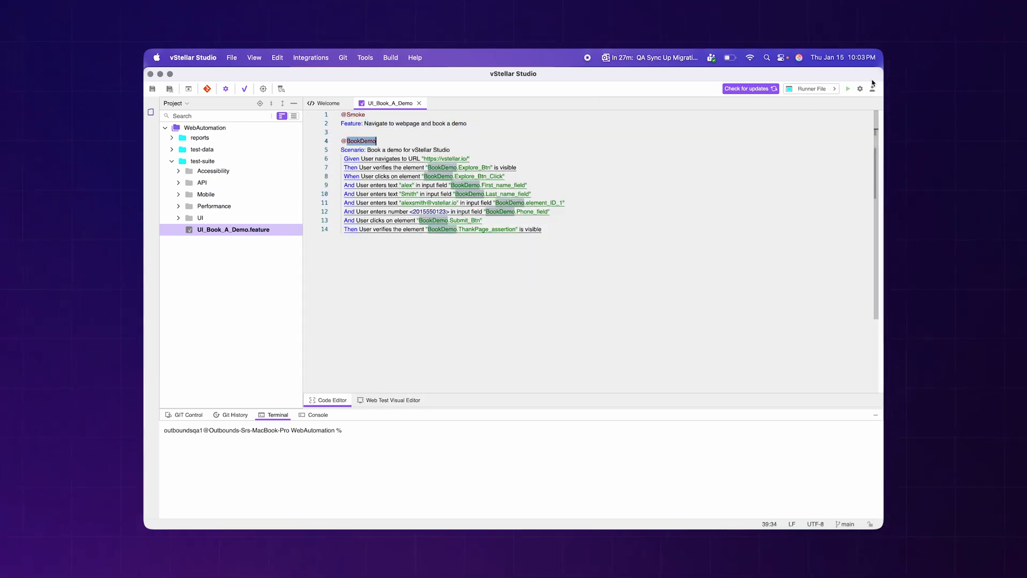
# Step: Set the UI runner file's test suite to UI_Book_A_Demo.feature and run the suite with UI/UI.java
pyautogui.click(835, 89)
pyautogui.scroll(-2, 785, 134)
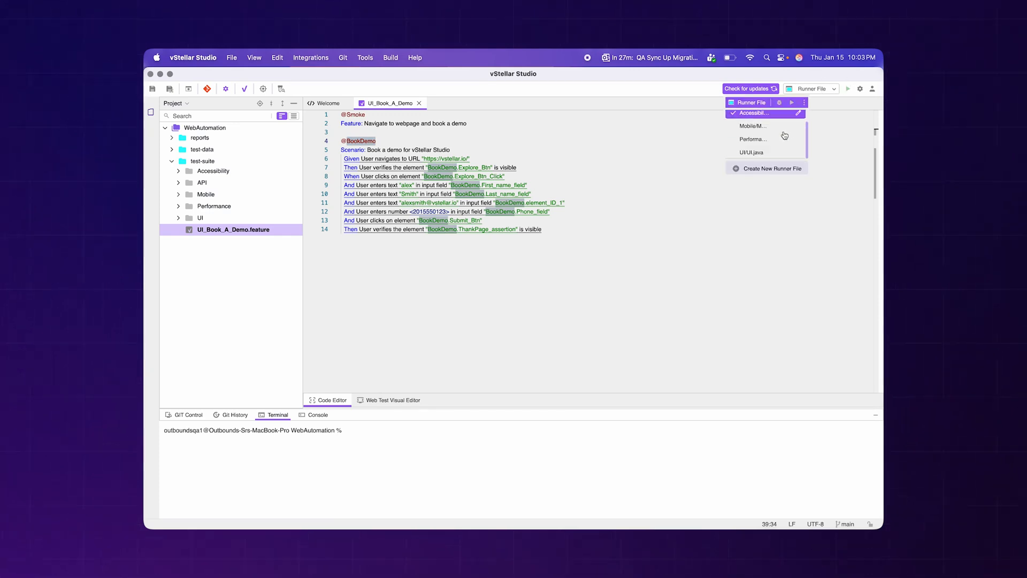
pyautogui.click(800, 153)
pyautogui.click(507, 284)
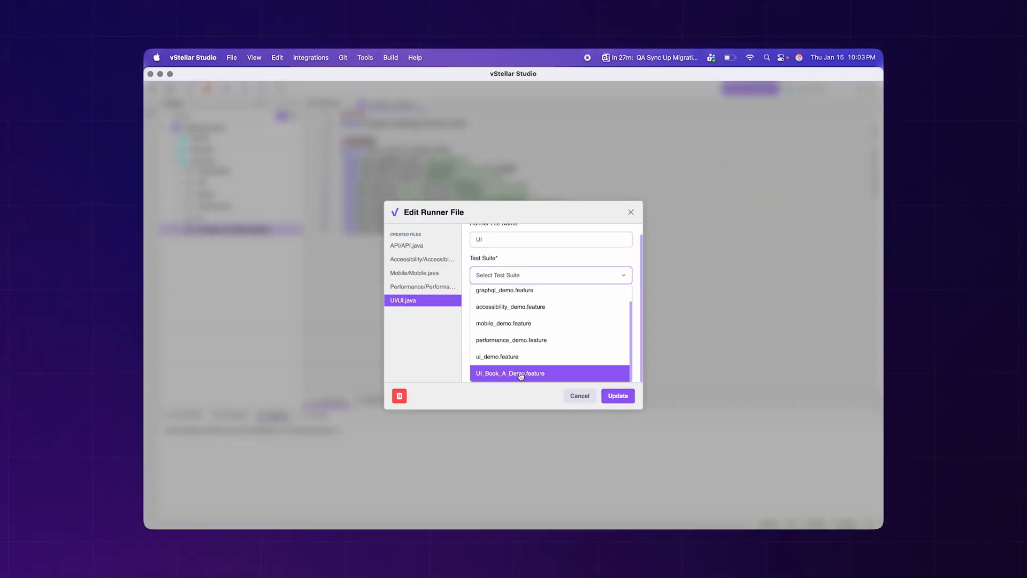
pyautogui.click(522, 377)
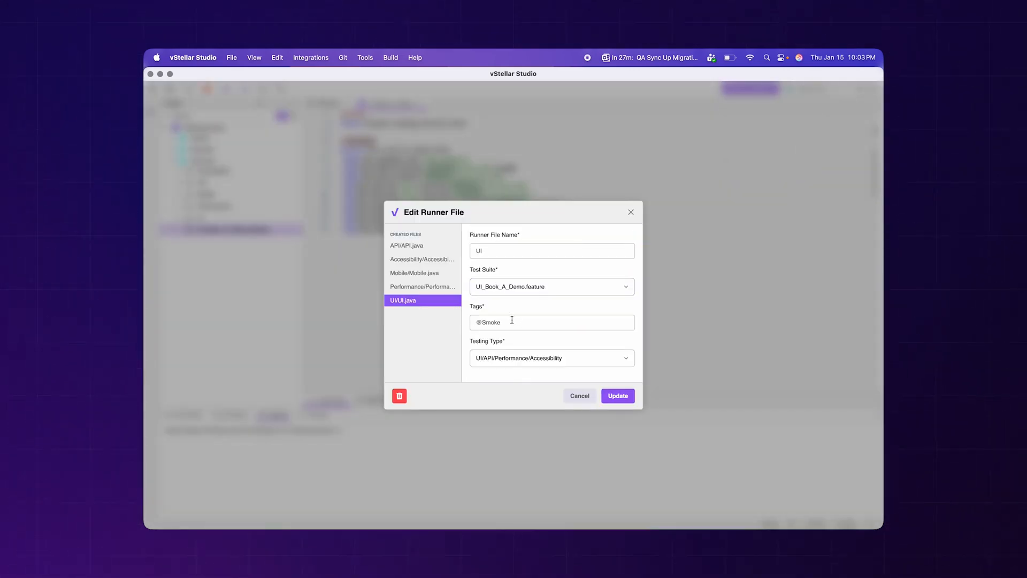
pyautogui.click(617, 398)
pyautogui.click(775, 152)
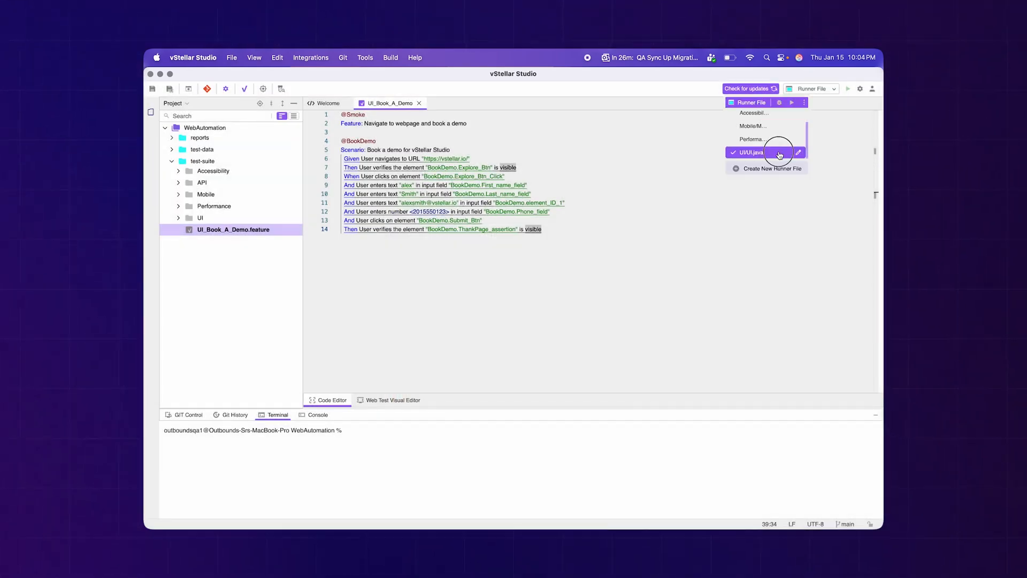
pyautogui.click(849, 89)
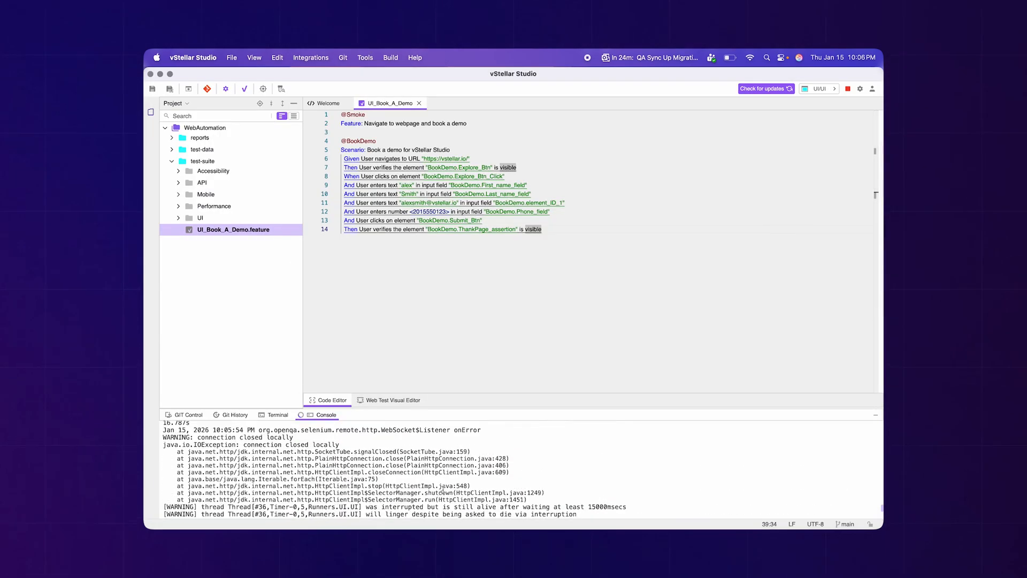
# Step: Search the scenario's actions for "clos", add "User closes the browser window" as the last test step, and save the suite
pyautogui.click(393, 400)
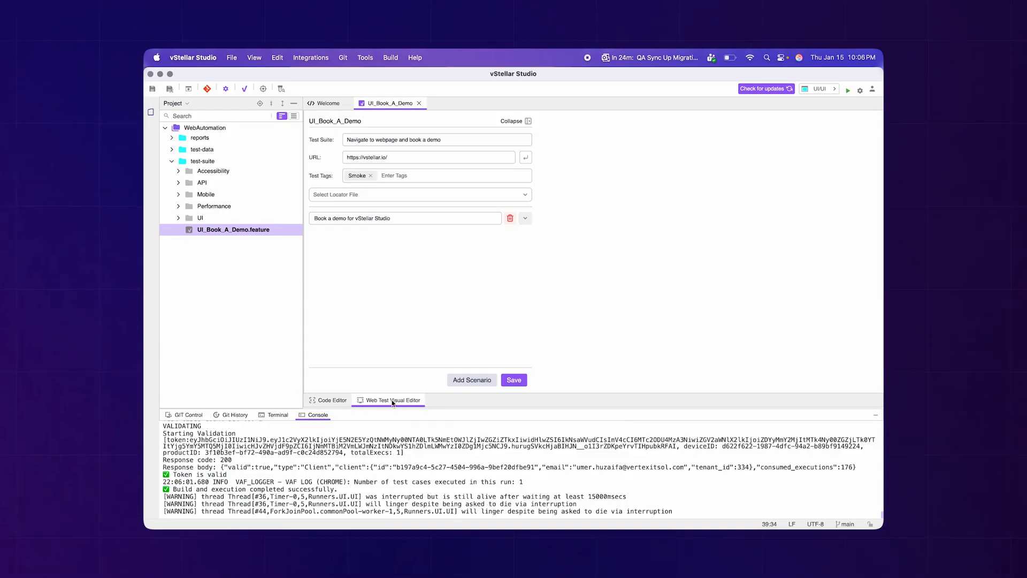
pyautogui.click(526, 219)
pyautogui.click(357, 264)
pyautogui.click(385, 300)
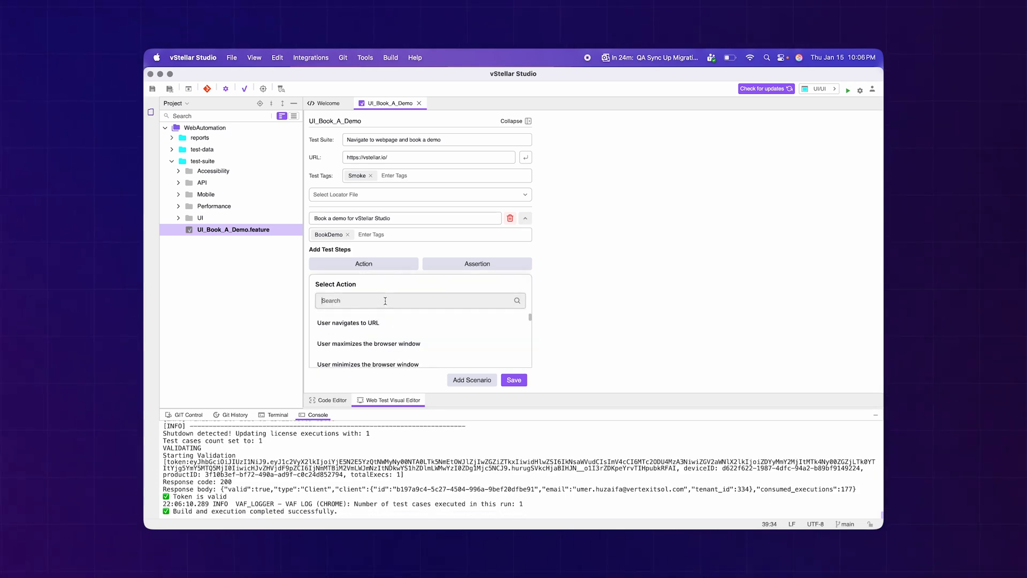
pyautogui.write('clos')
pyautogui.click(394, 325)
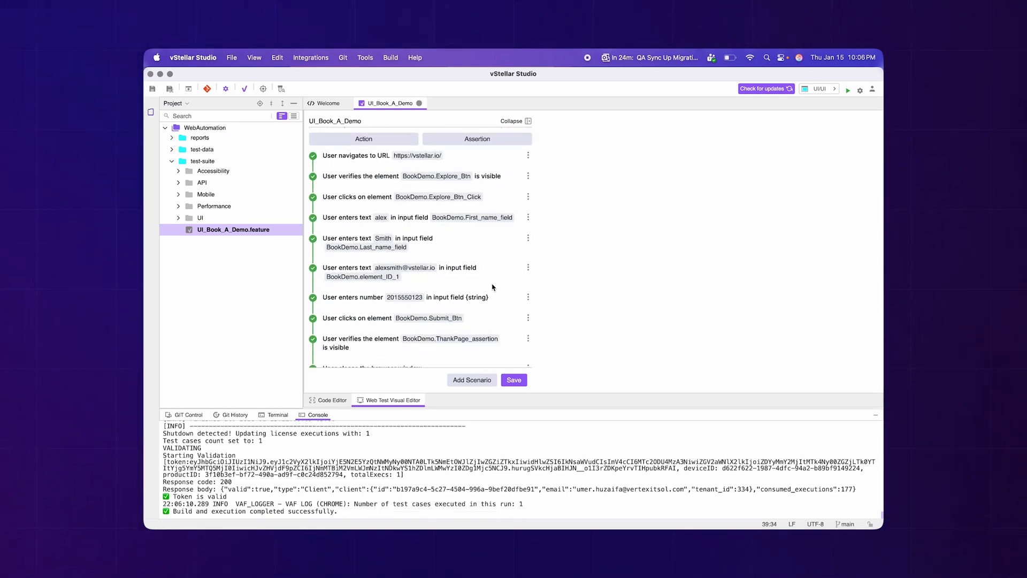
pyautogui.click(514, 380)
# Step: Run the updated suite from its feature code and examine the step results and pass summary in the console
pyautogui.click(328, 400)
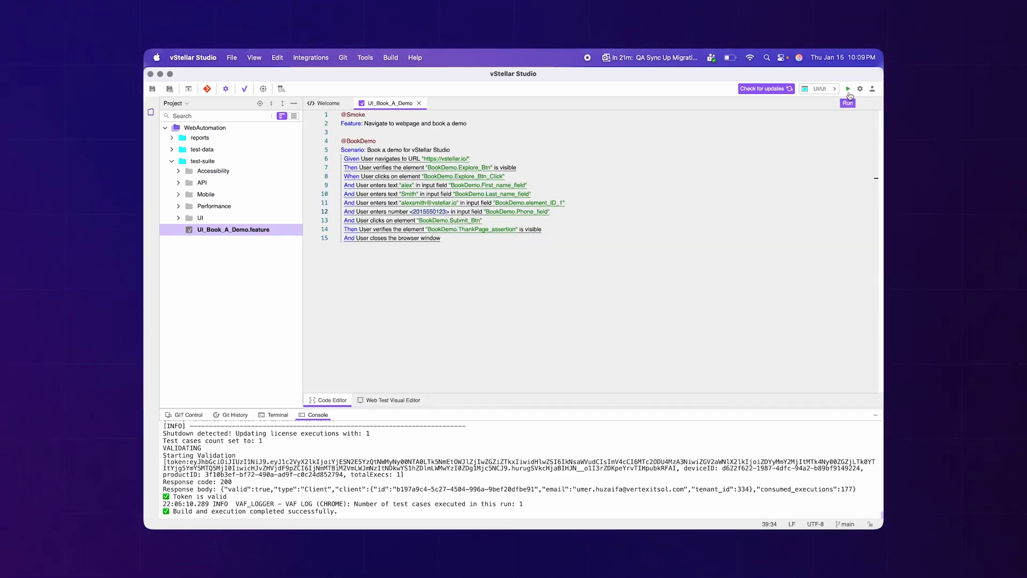
pyautogui.click(848, 91)
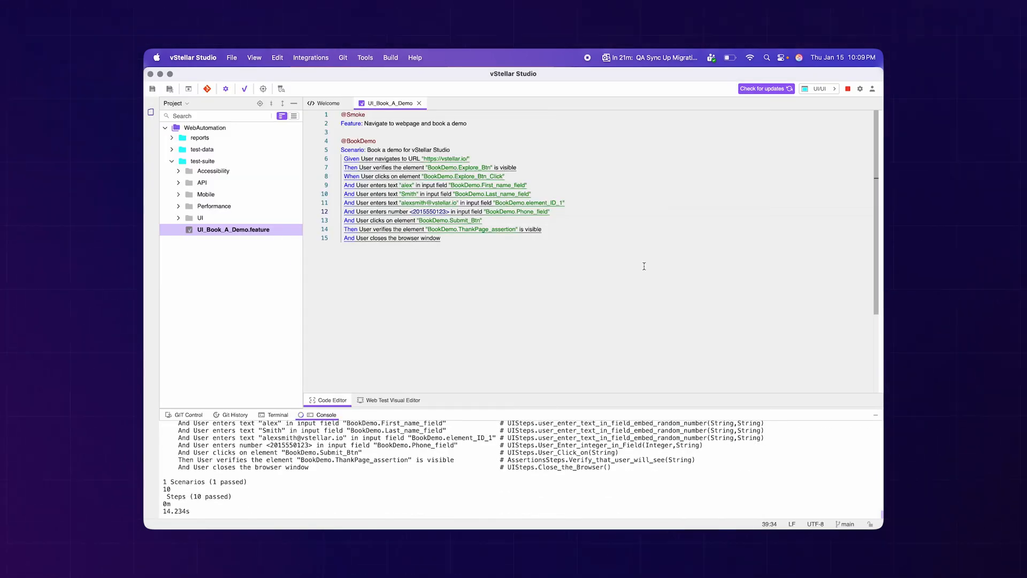
pyautogui.scroll(10, 428, 458)
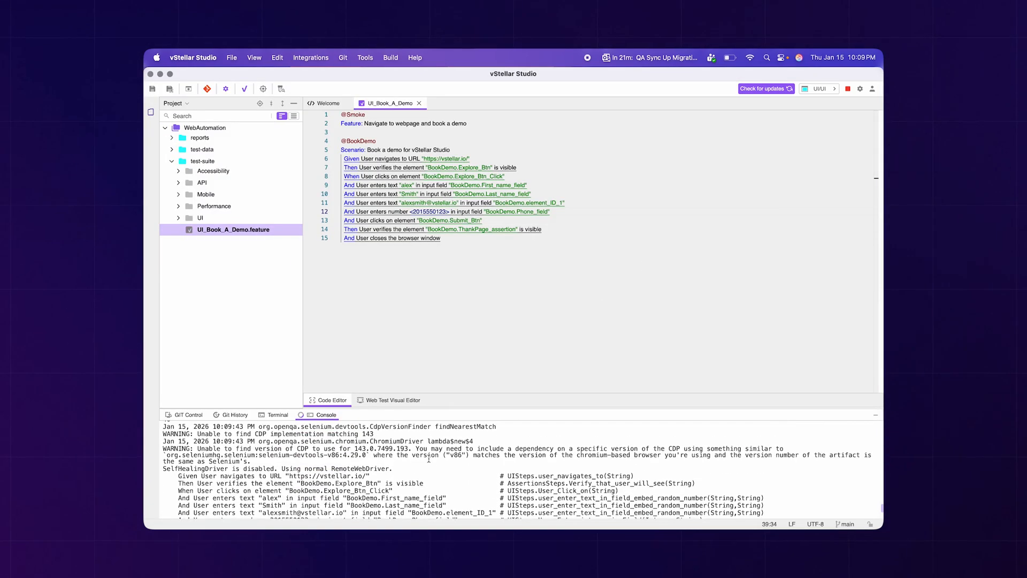
pyautogui.scroll(-3, 428, 458)
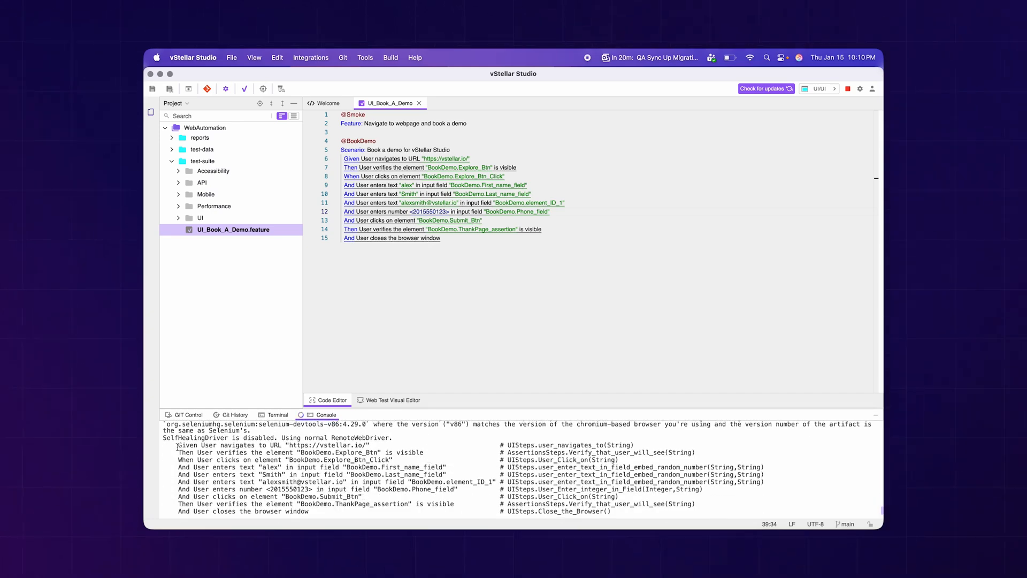
pyautogui.moveTo(177, 447); pyautogui.dragTo(218, 514)
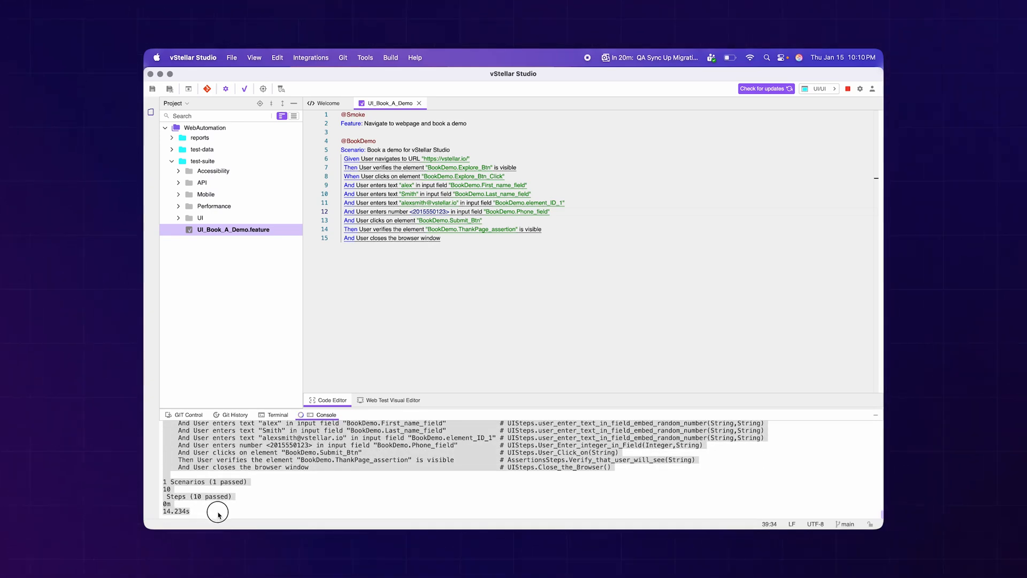